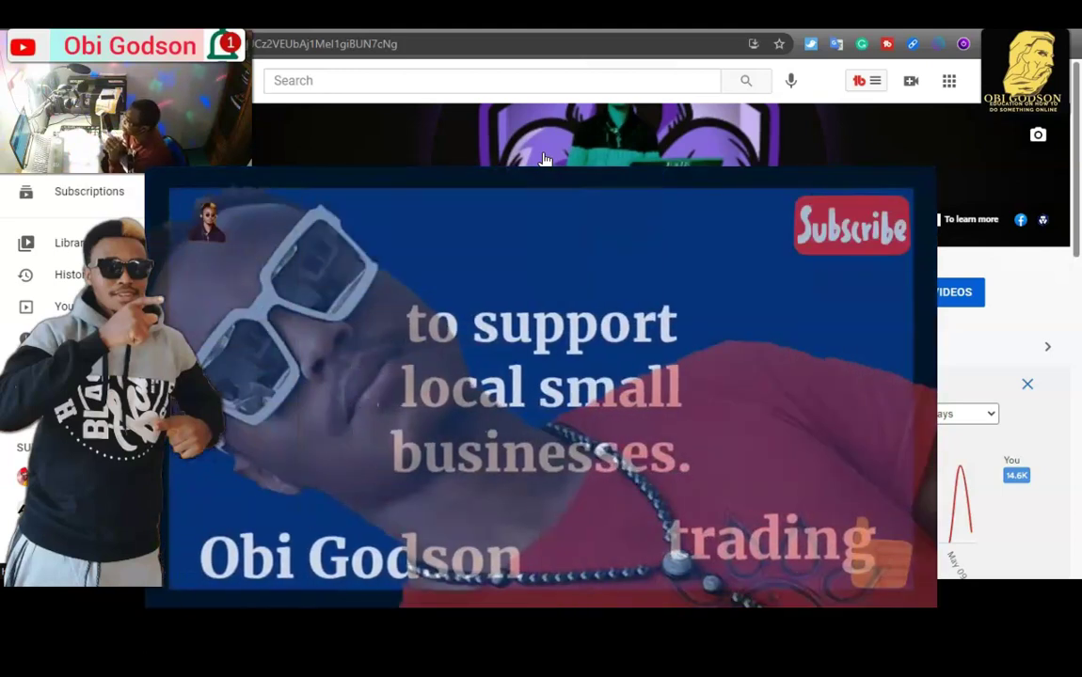
Open YouTube Studio for the signed-in channel.
left_click(969, 310)
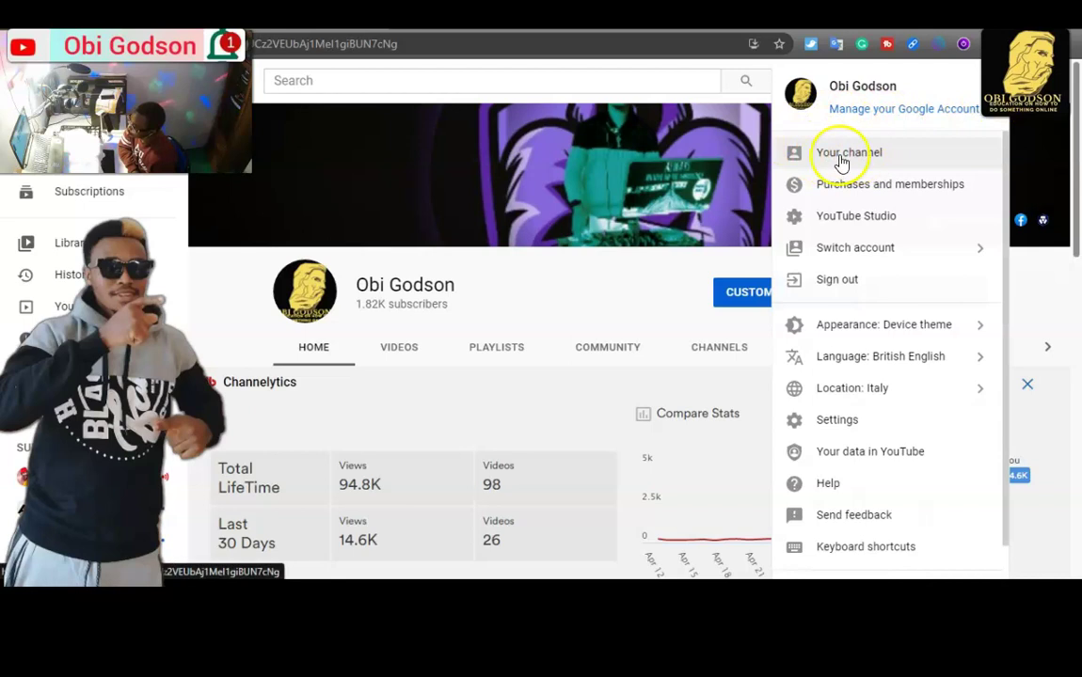
left_click(858, 224)
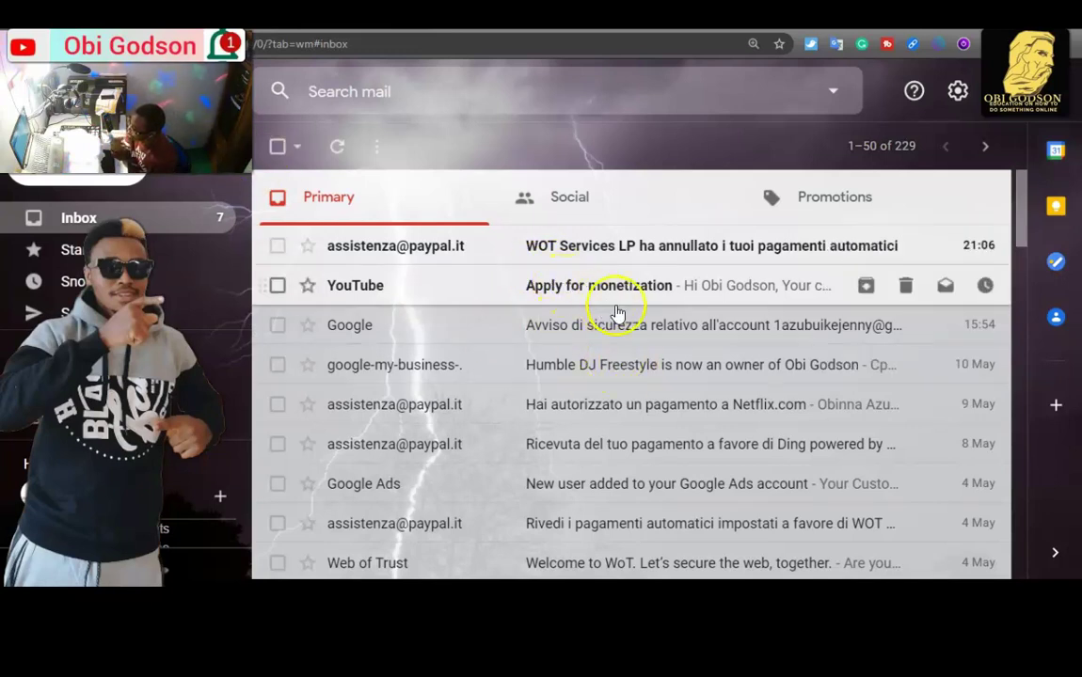
Open YouTube's "Apply for monetization" email in the Gmail inbox and read through the whole message.
left_click(692, 296)
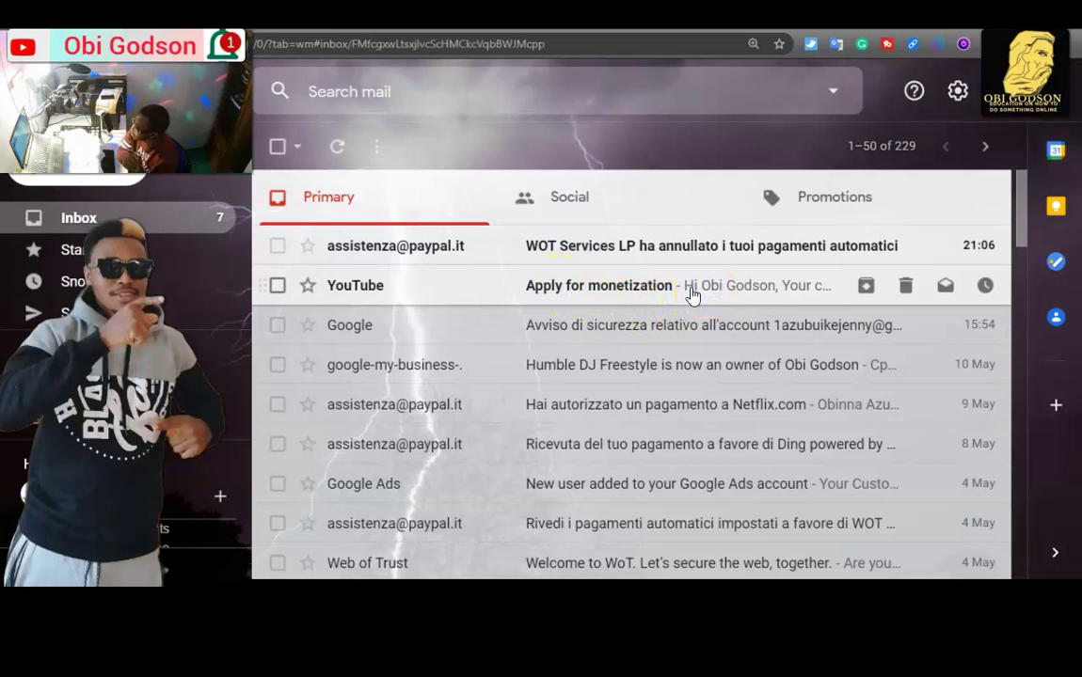
left_click(532, 418)
scroll(498, 433, "down", 1)
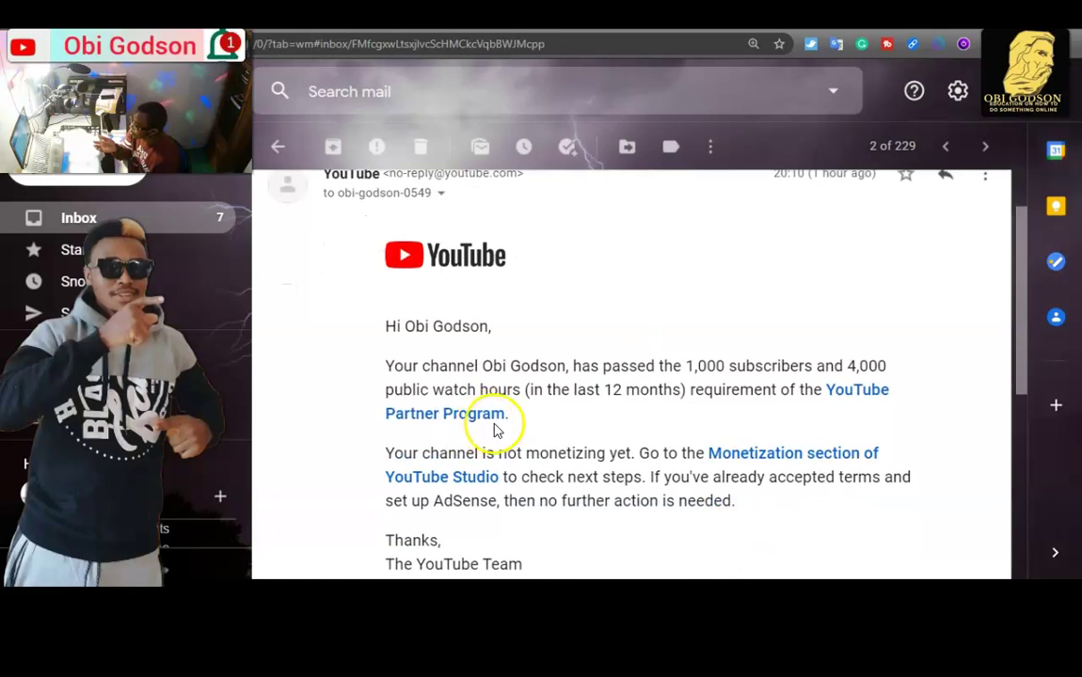
scroll(485, 431, "down", 1)
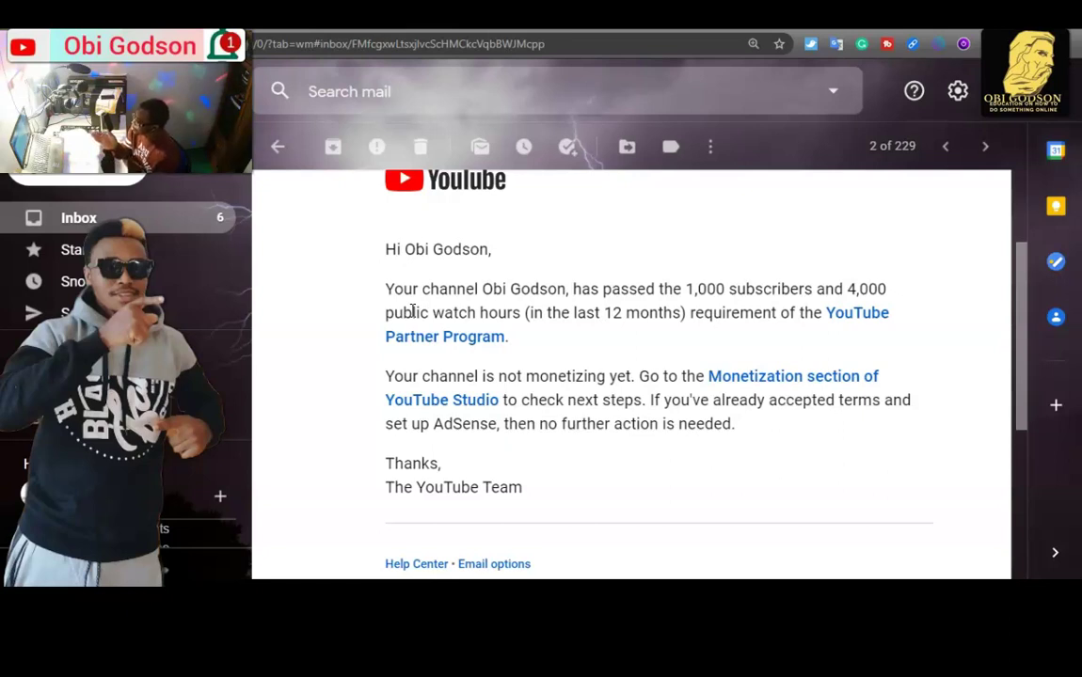
scroll(537, 279, "up", 2)
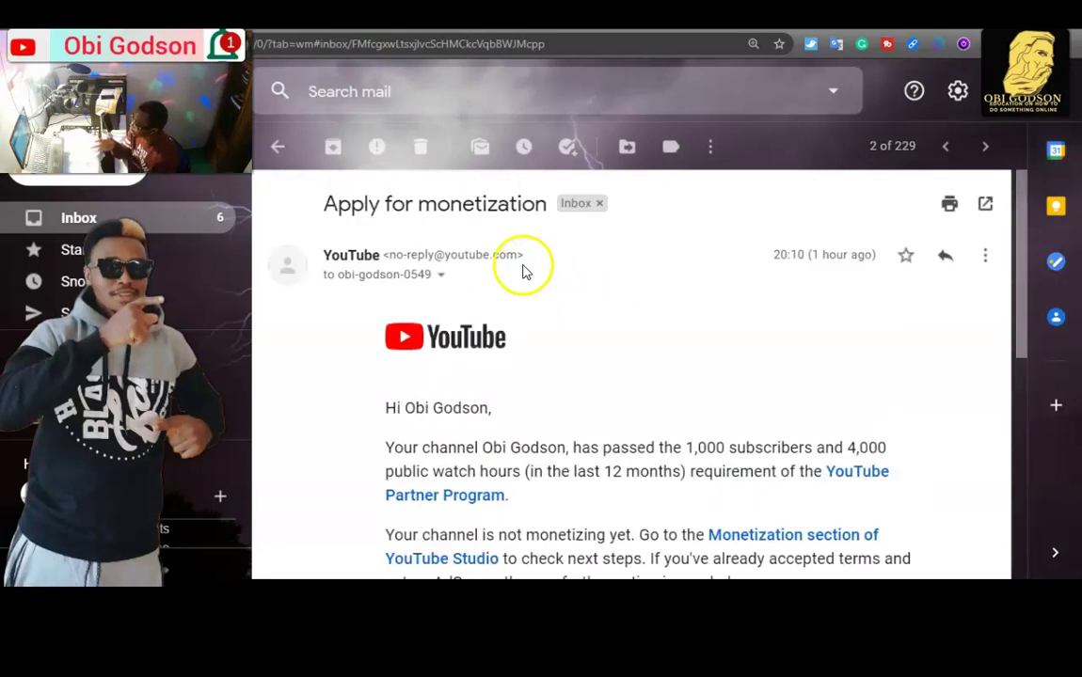
scroll(516, 279, "down", 7)
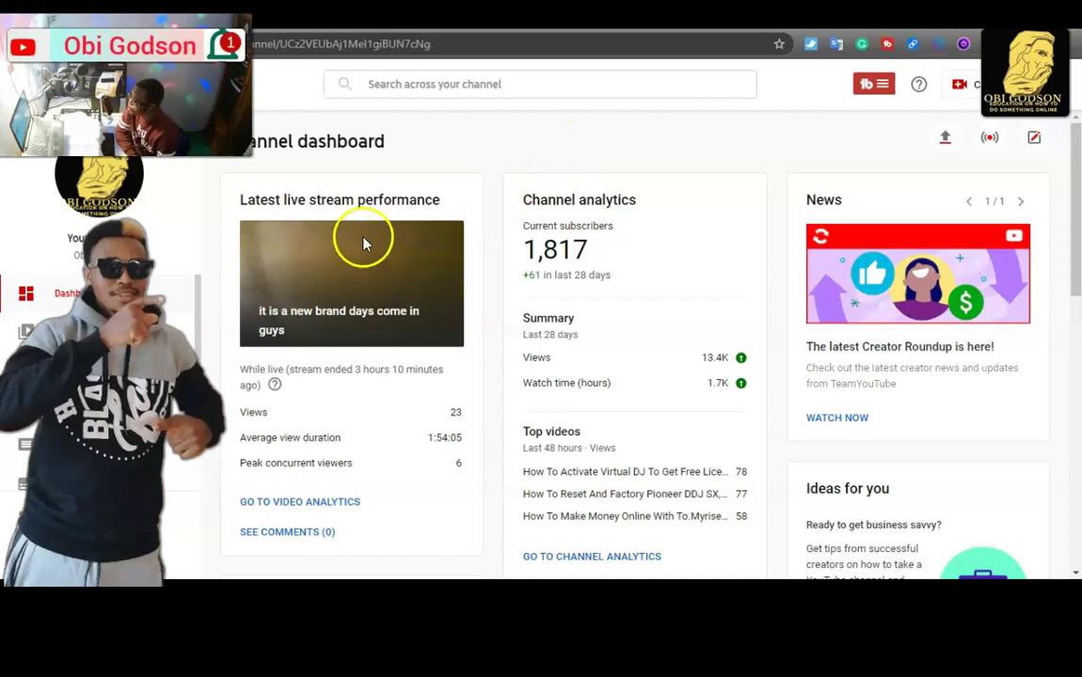
Open the channel monetisation page in YouTube Studio, check the subscriber and watch-hour requirements, and start the Partner Programme application.
scroll(170, 294, "down", 3)
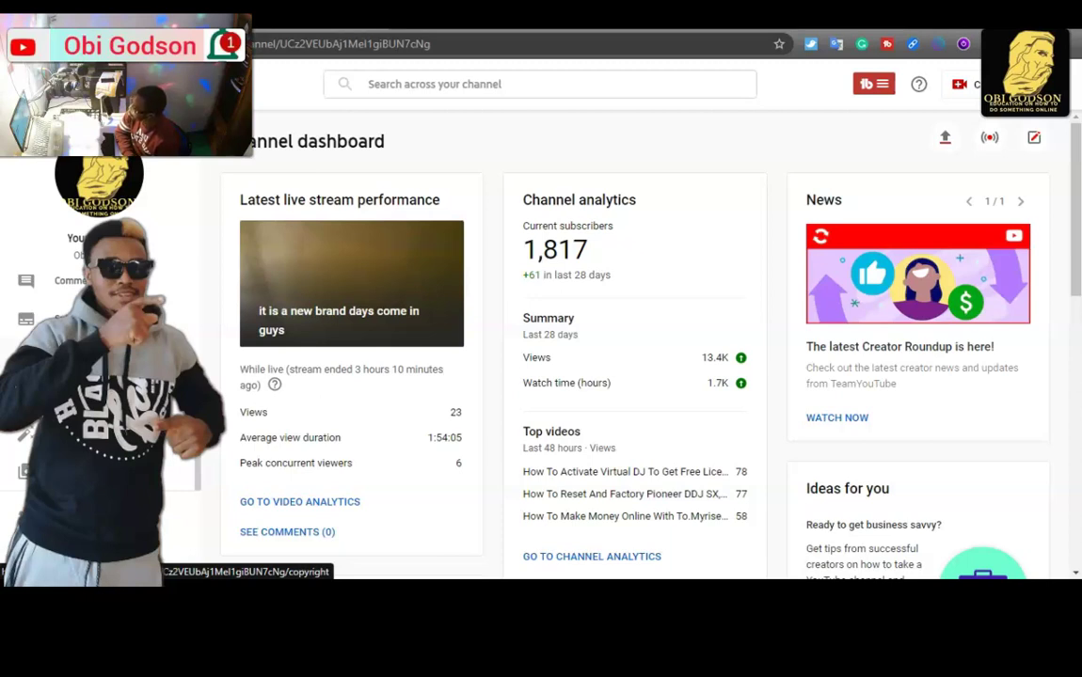
left_click(66, 357)
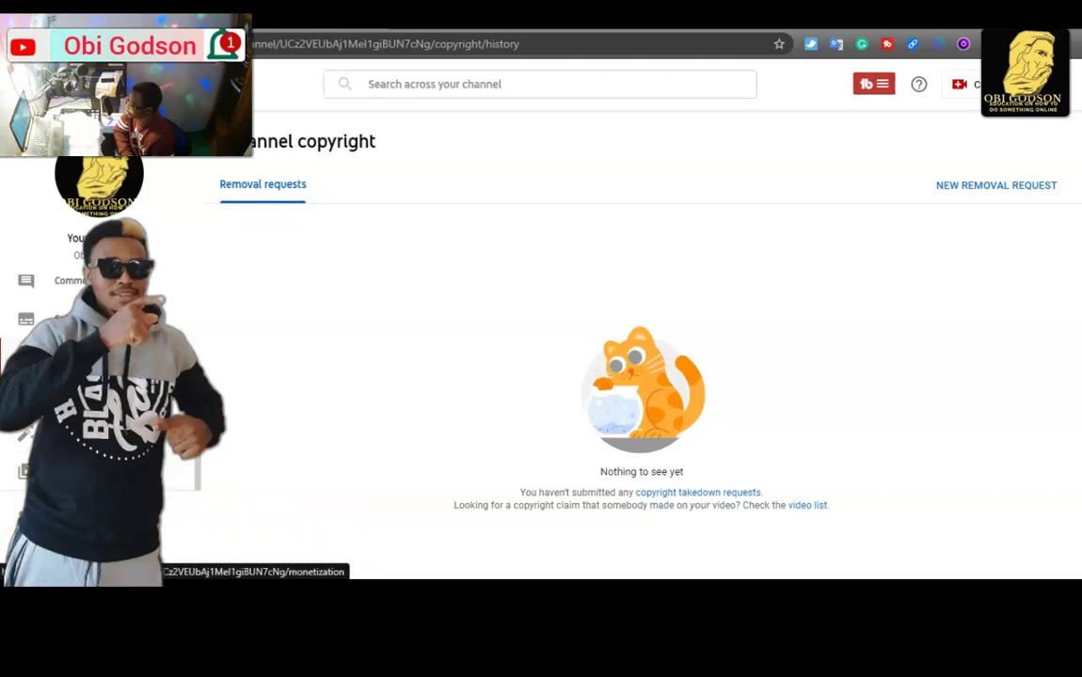
left_click(56, 396)
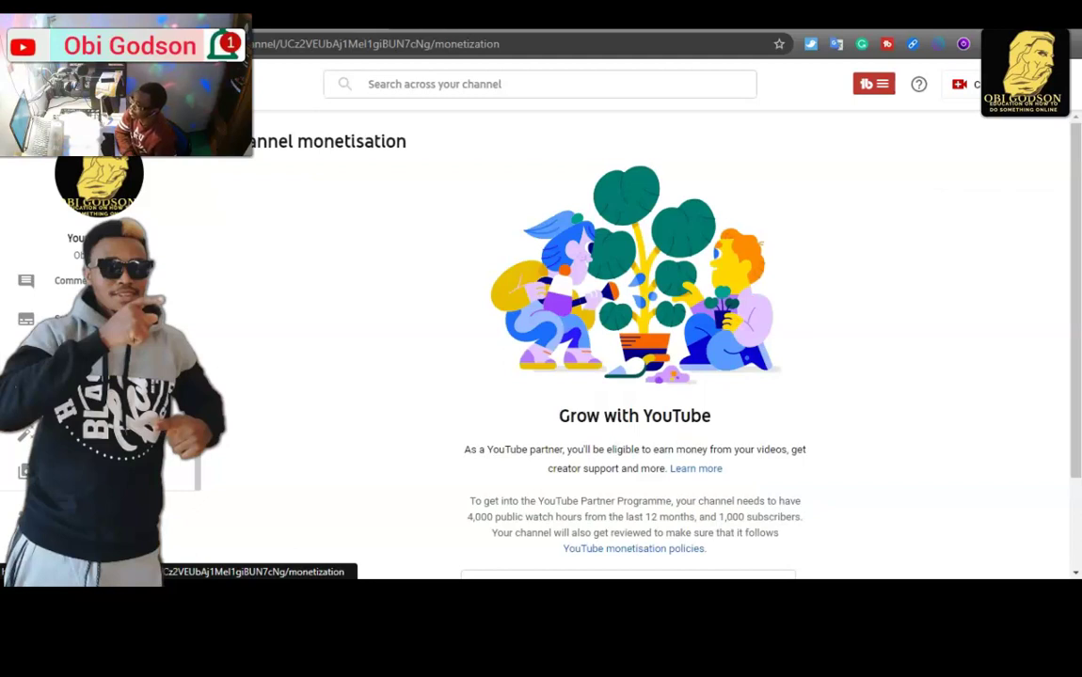
scroll(630, 452, "down", 1)
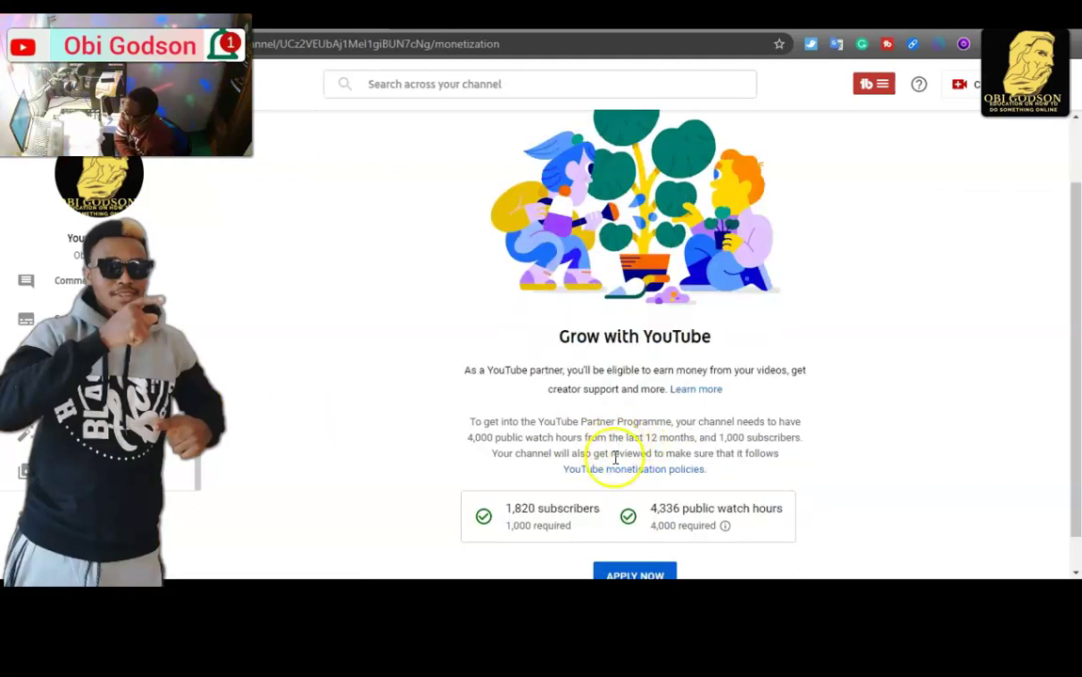
scroll(621, 466, "down", 1)
mouse_move(659, 473)
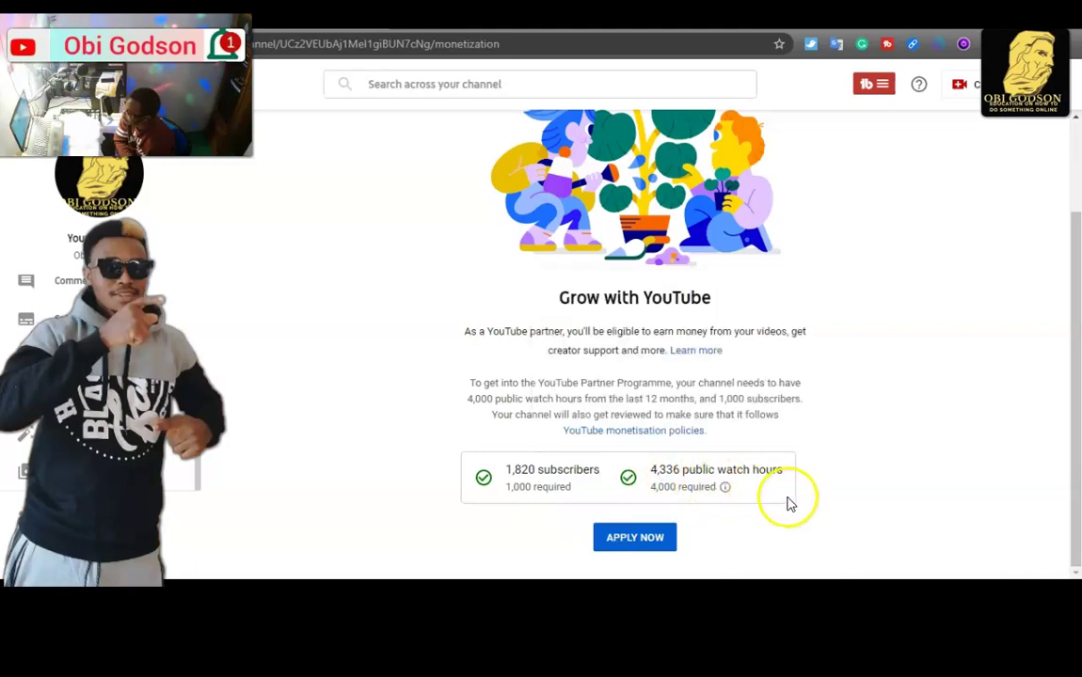
mouse_move(727, 493)
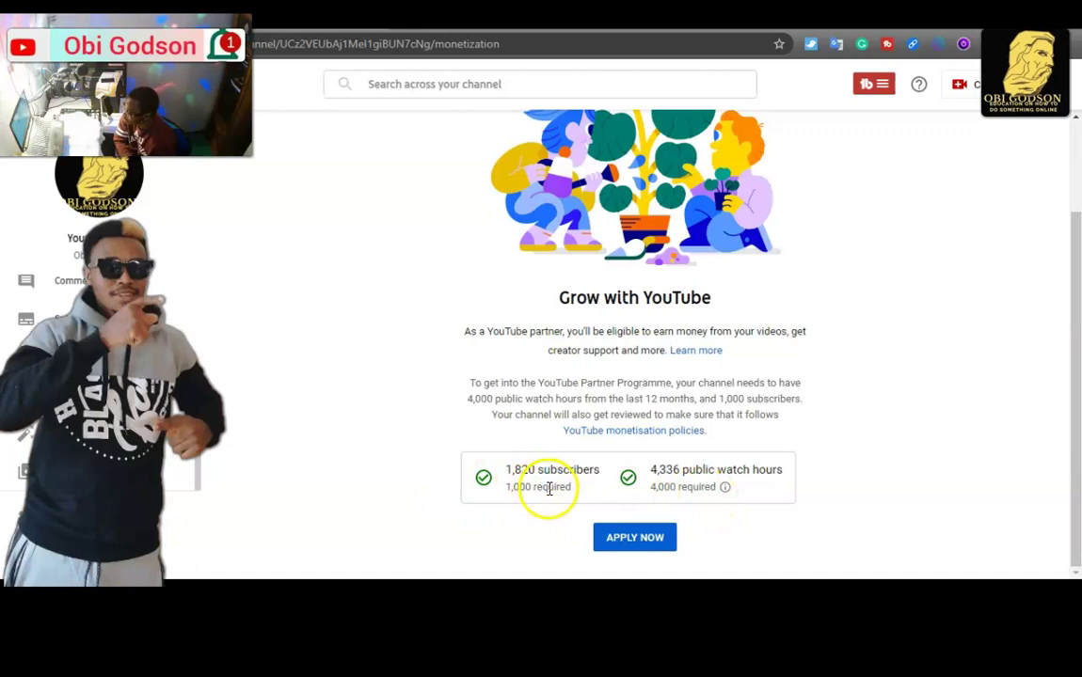
left_click(613, 542)
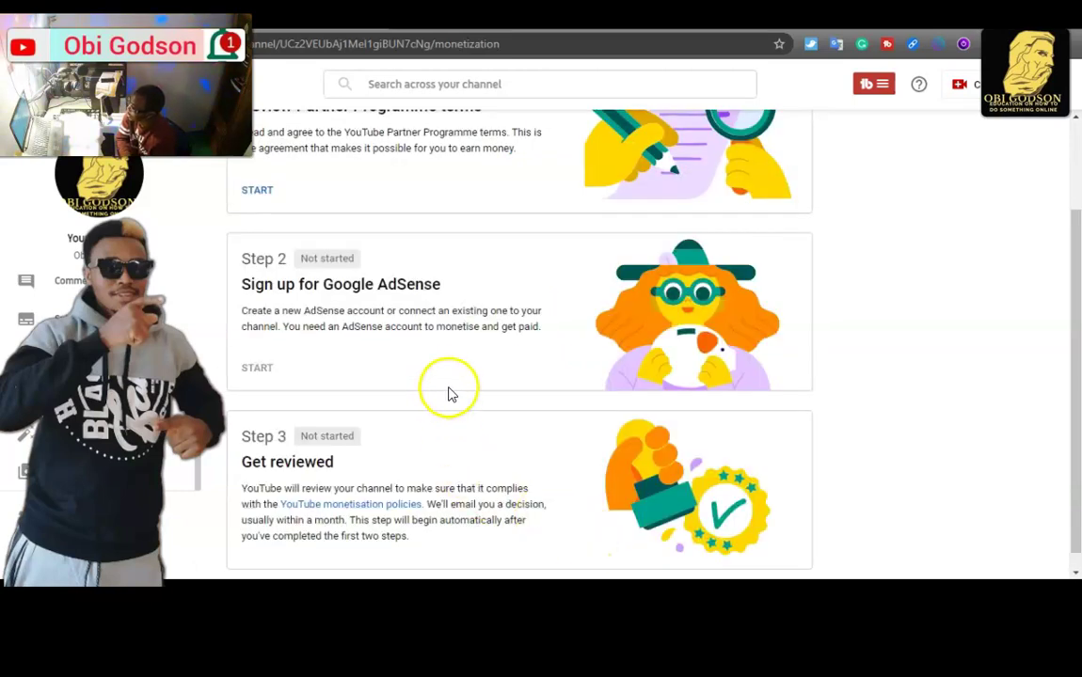
Circle the start link of Step 1 in red with the screen pen, and clear the annotation.
scroll(449, 393, "up", 2)
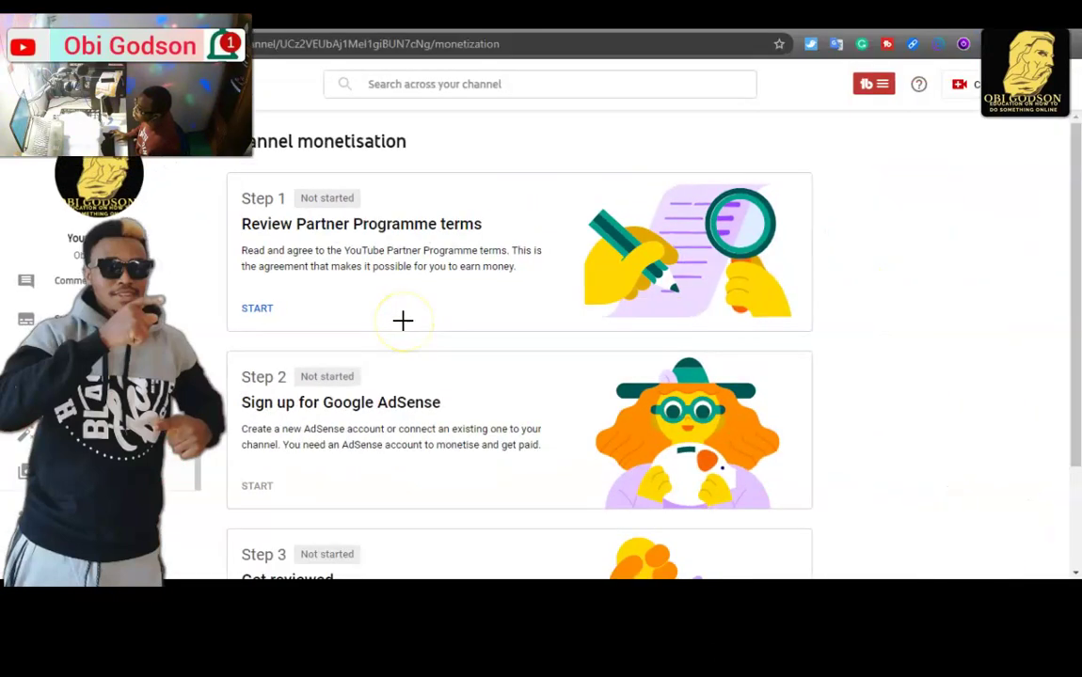
left_click(265, 308)
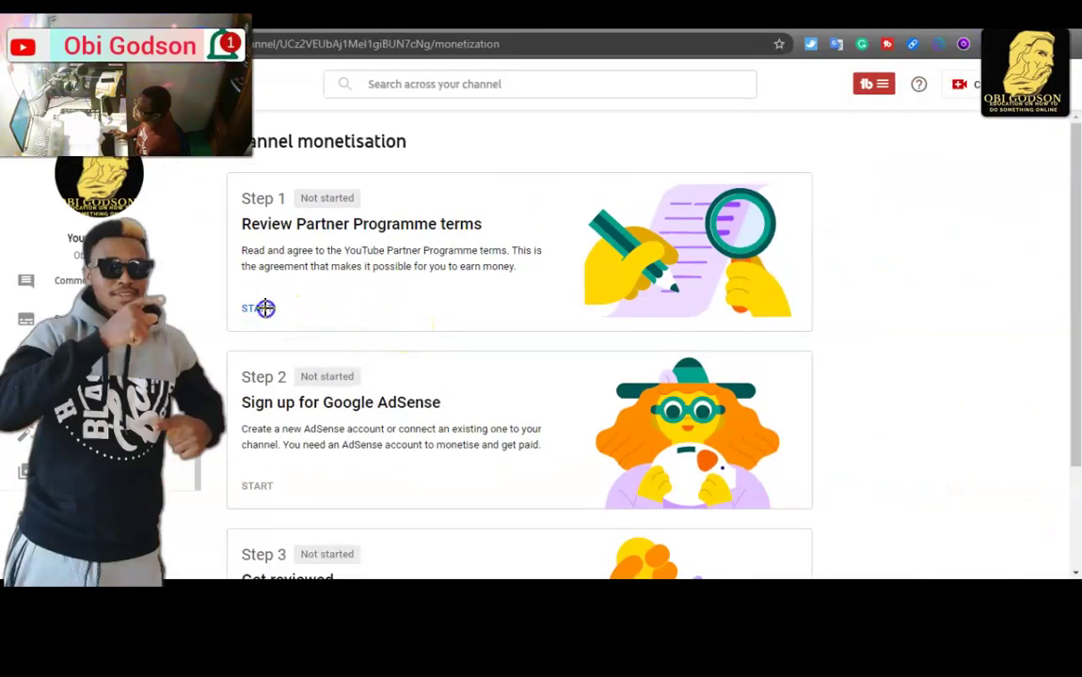
left_click(282, 312)
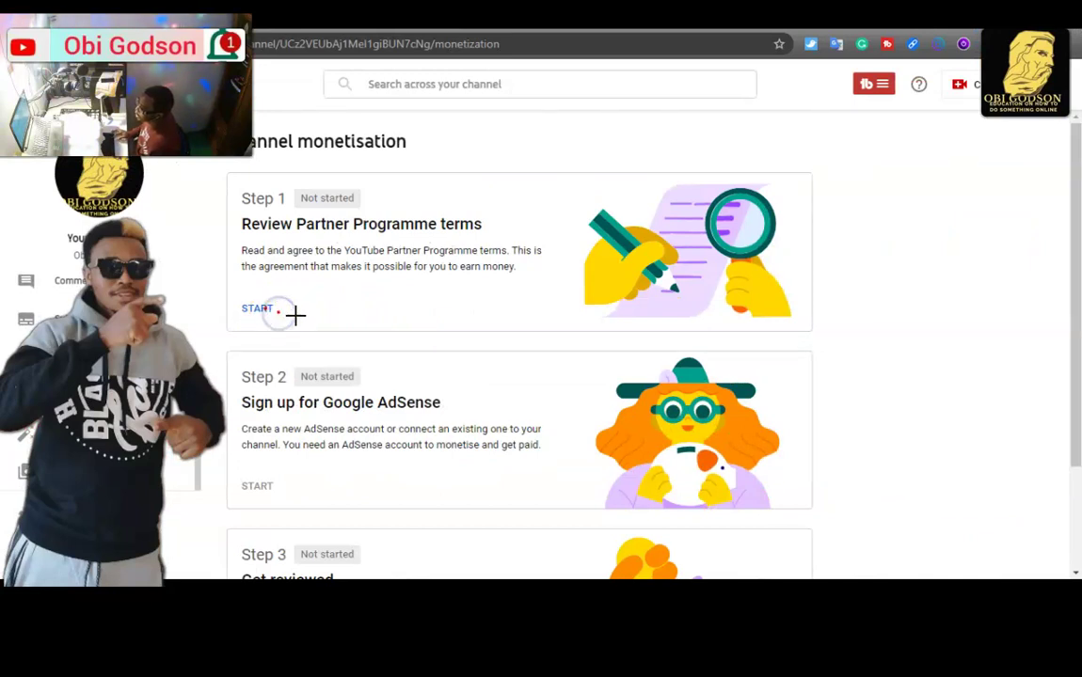
left_click(277, 307)
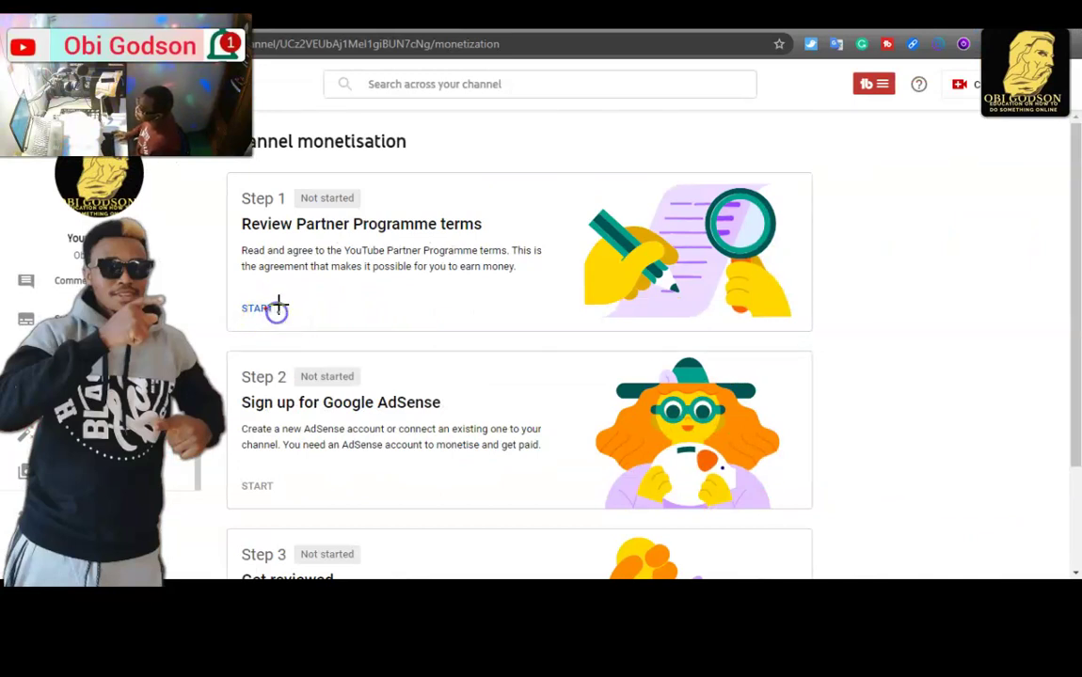
mouse_move(279, 307)
left_mouse_down()
mouse_move(238, 280)
mouse_move(225, 322)
mouse_move(278, 325)
left_mouse_up()
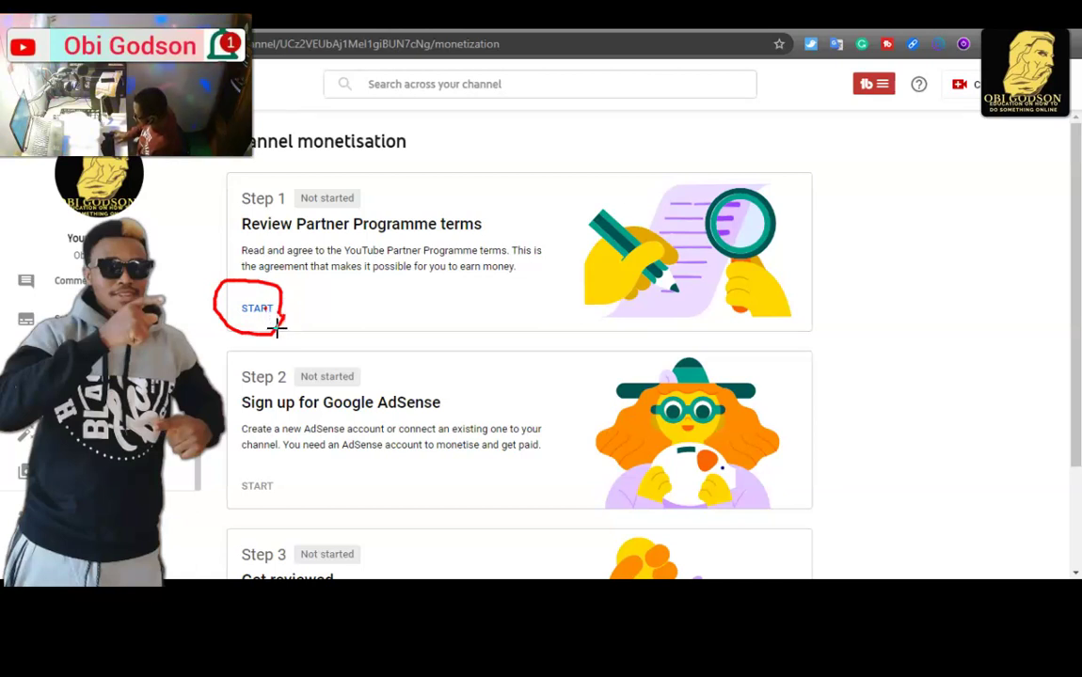
key("ctrl+z")
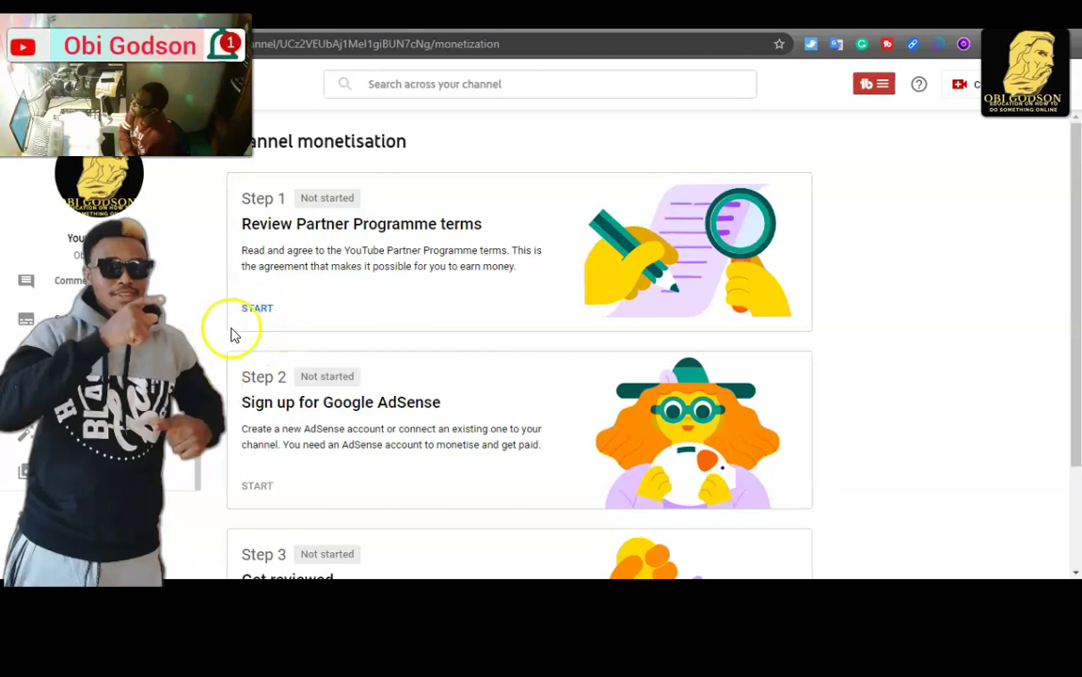
Start Step 1, tick acceptance of the YouTube Partner Programme terms and the email updates option, and accept the terms.
left_click(262, 311)
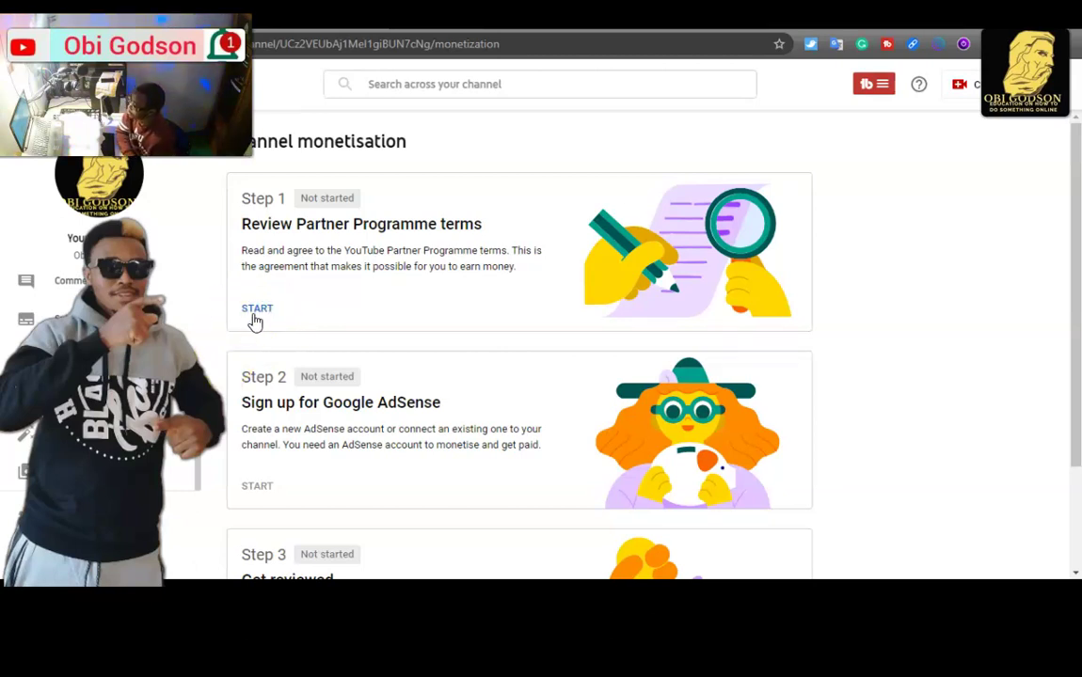
scroll(668, 360, "down", 5)
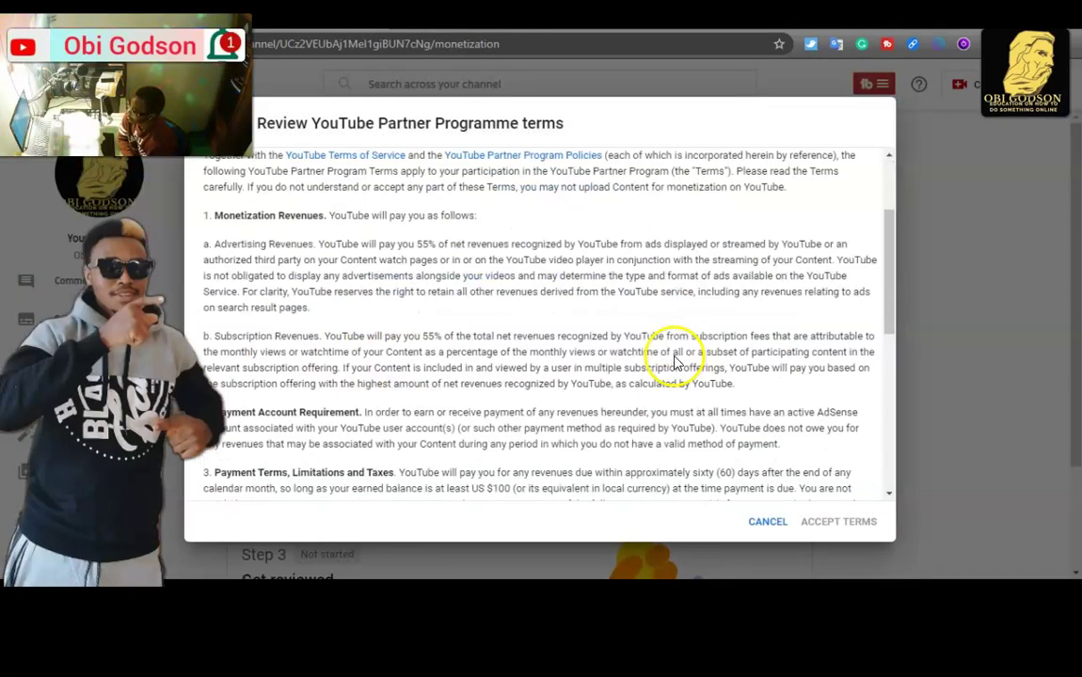
scroll(656, 358, "down", 3)
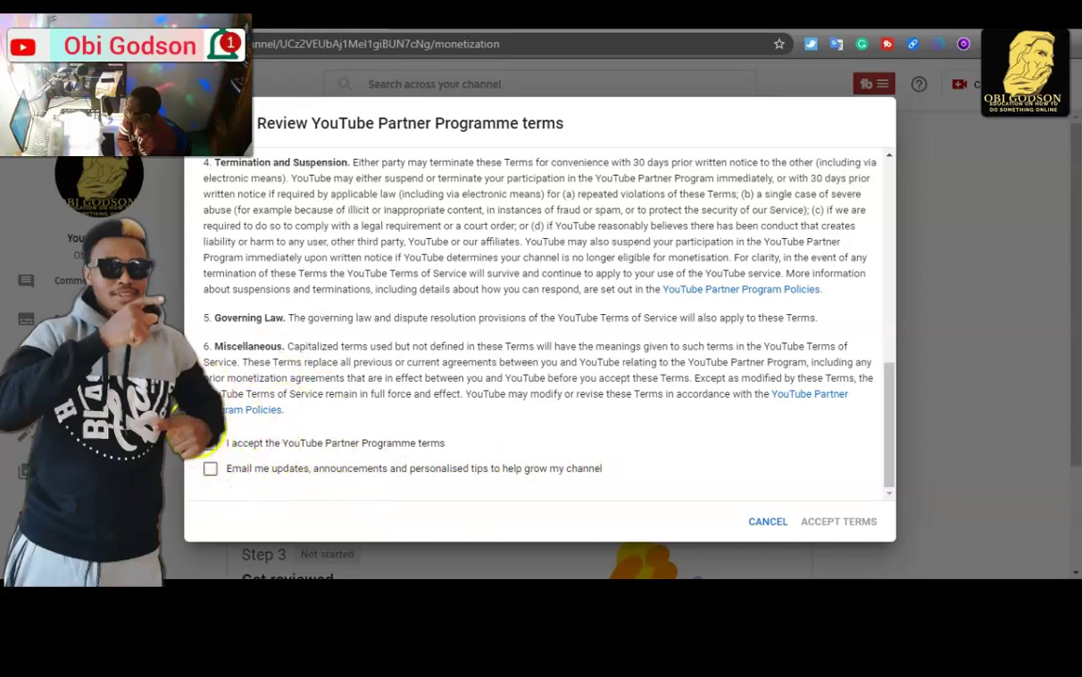
left_click(208, 450)
left_click(210, 469)
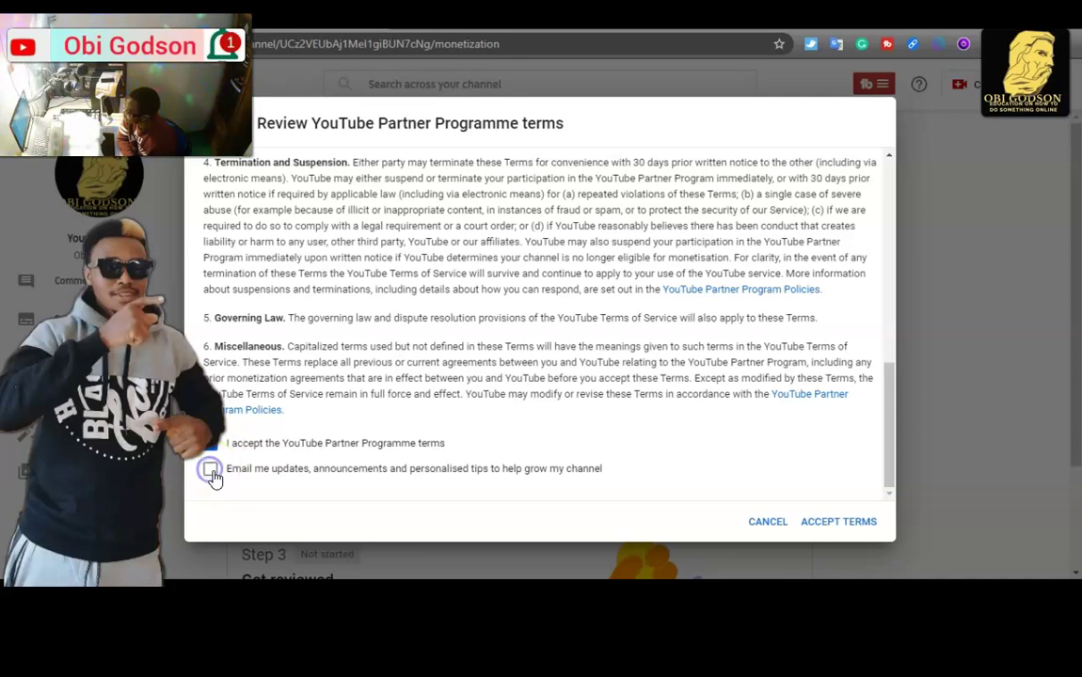
left_click(837, 527)
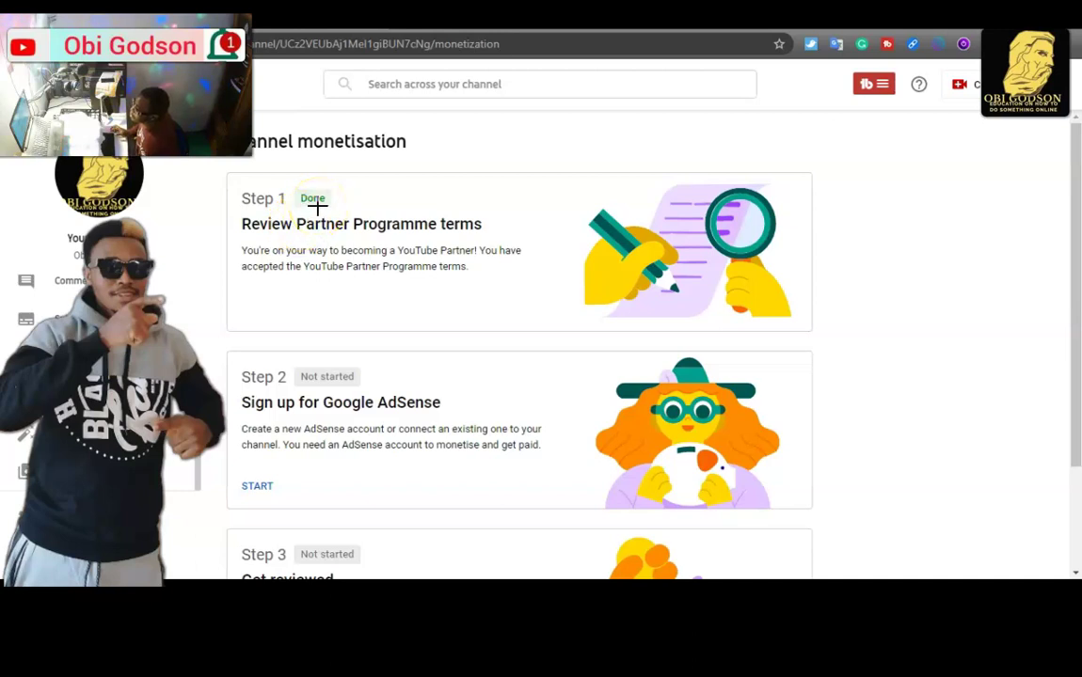
Mark the Step 1 status and the Step 2 AdSense sign-up in red with the screen pen, clearing each annotation.
mouse_move(346, 206)
left_mouse_down()
mouse_move(336, 184)
mouse_move(254, 205)
mouse_move(381, 228)
left_mouse_up()
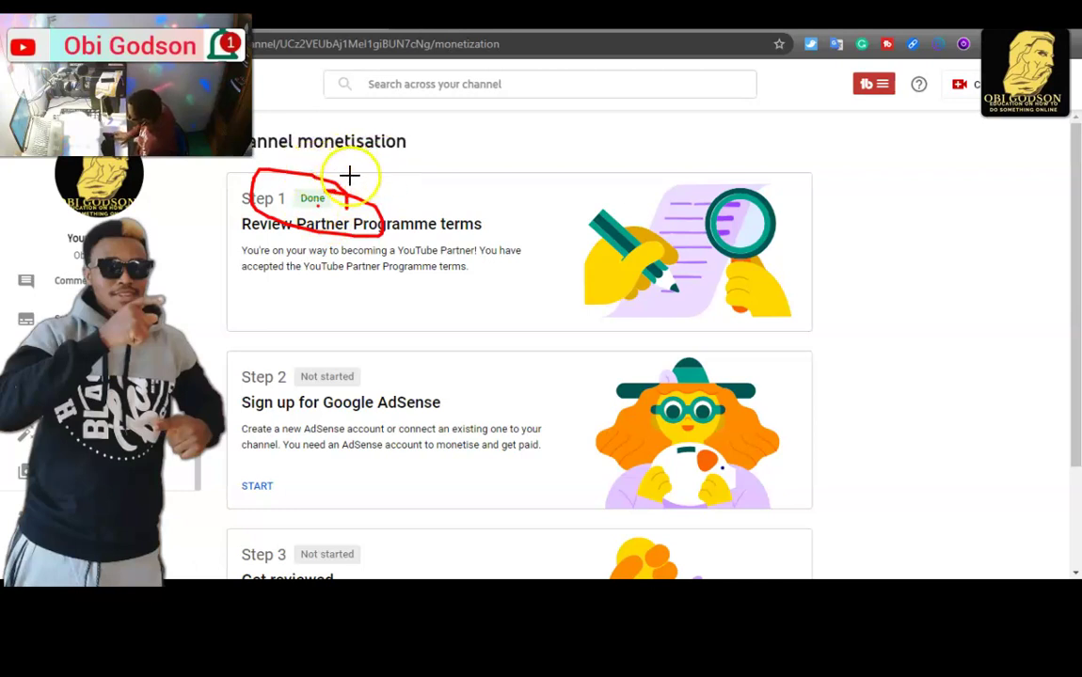
key("Escape")
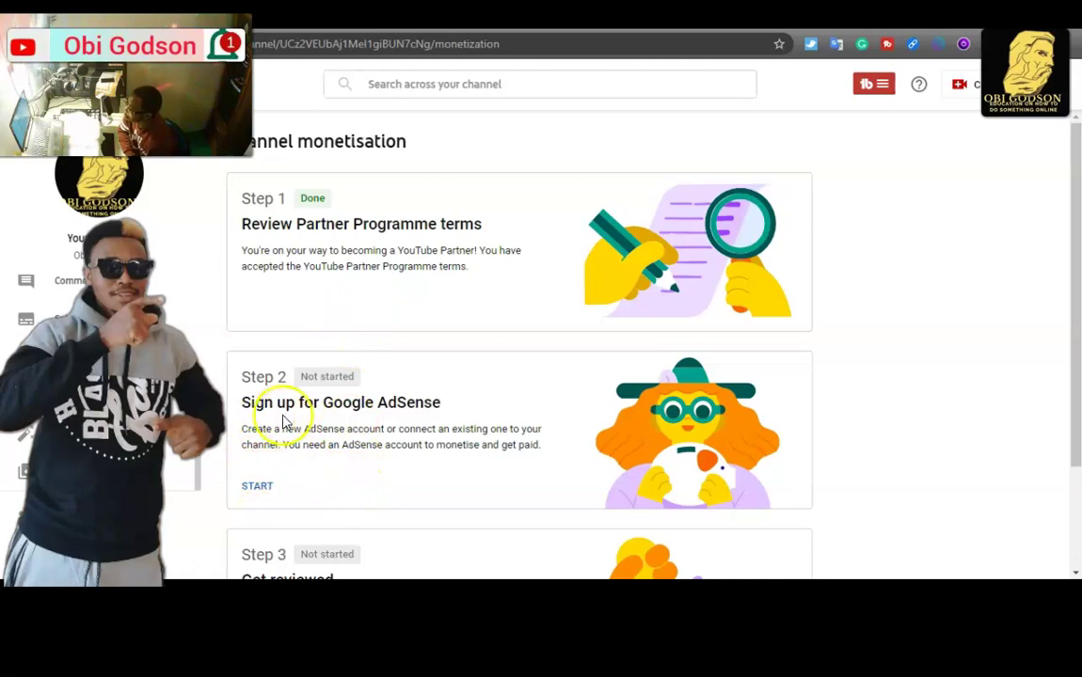
scroll(287, 415, "down", 1)
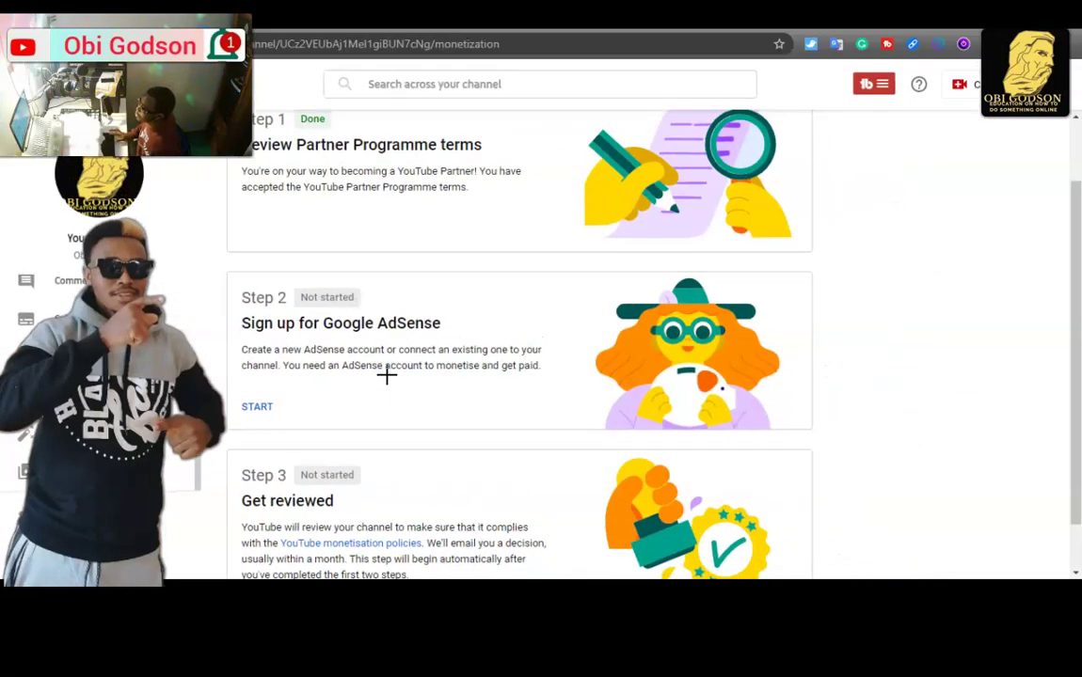
mouse_move(309, 379)
left_mouse_down()
mouse_move(222, 363)
mouse_move(286, 440)
mouse_move(308, 396)
left_mouse_up()
mouse_move(440, 290)
left_mouse_down()
mouse_move(410, 337)
mouse_move(271, 323)
mouse_move(320, 333)
left_mouse_up()
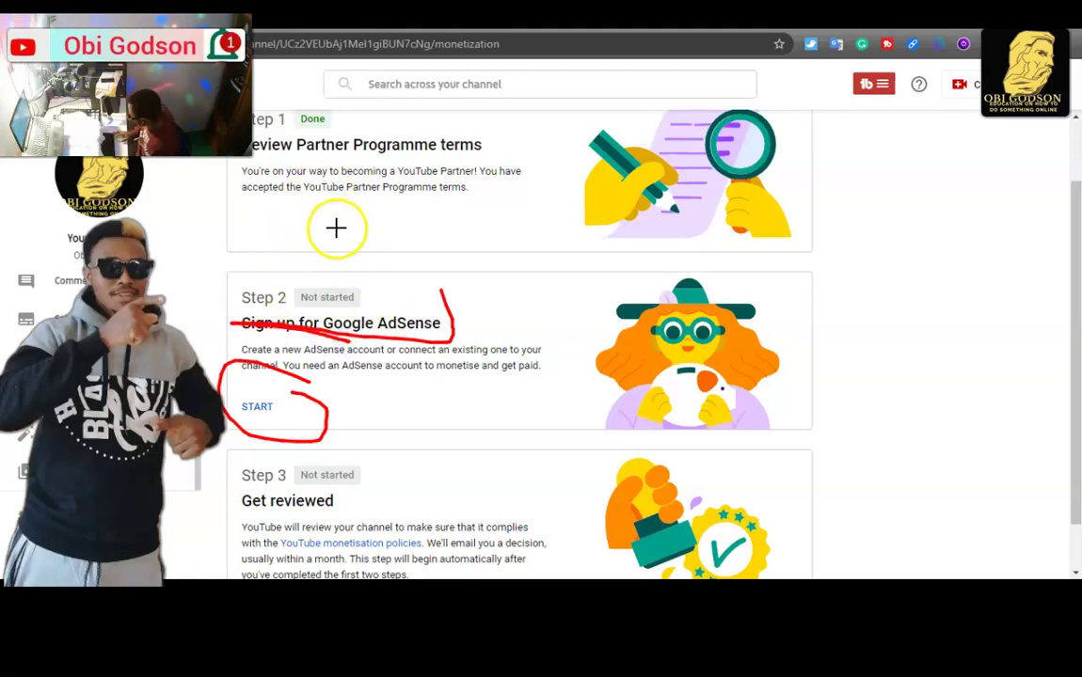
key("Escape")
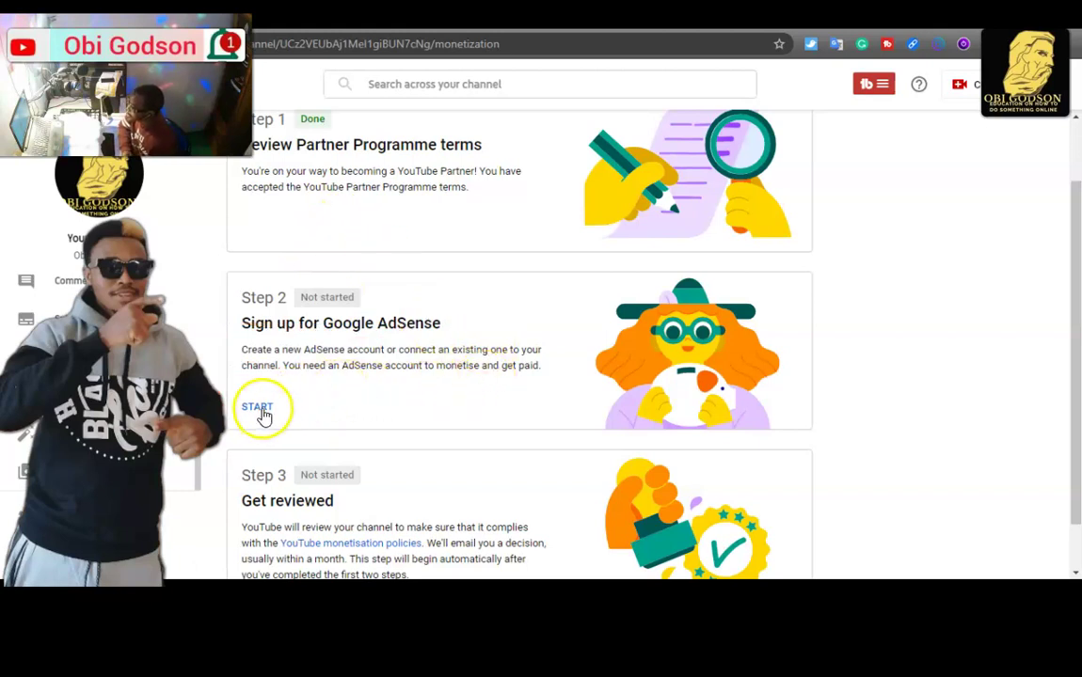
Start the Google AdSense sign-up, answer the existing-account question with "I don't know", and highlight the explanatory note.
scroll(309, 415, "down", 1)
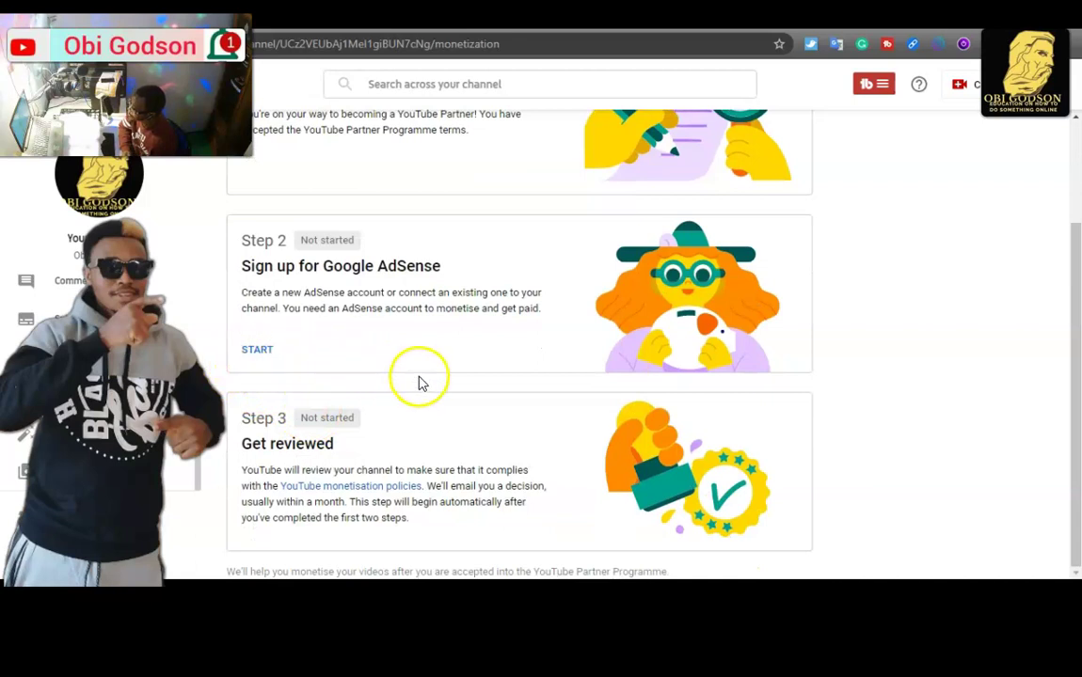
left_click(265, 356)
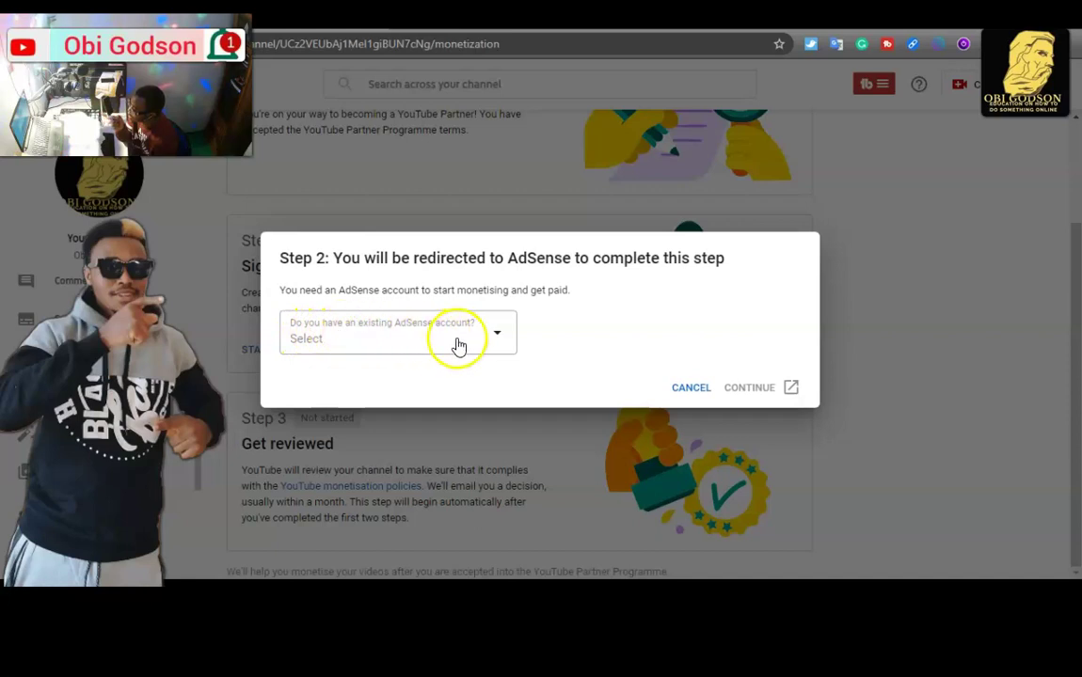
left_click(497, 337)
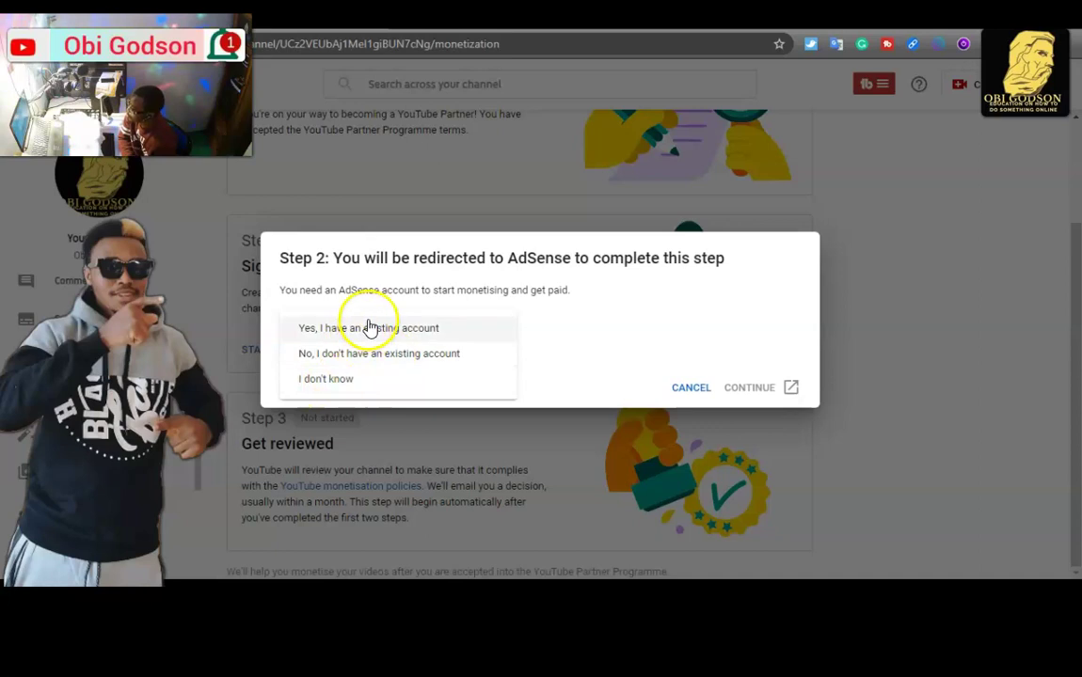
left_click(349, 382)
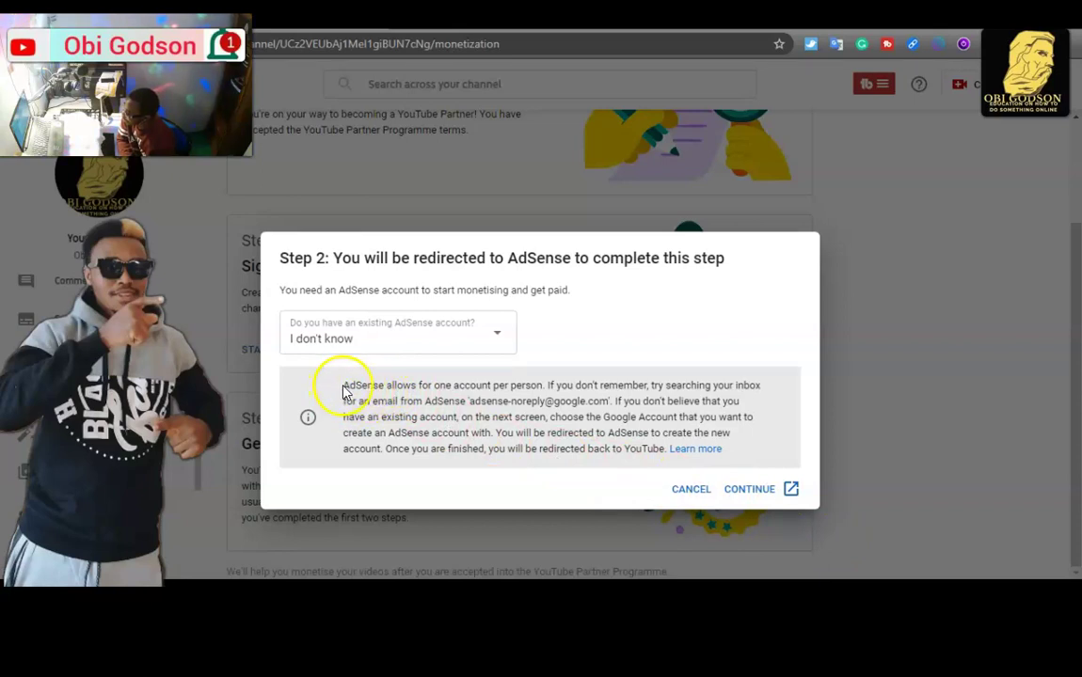
left_click_drag(343, 385, 746, 452)
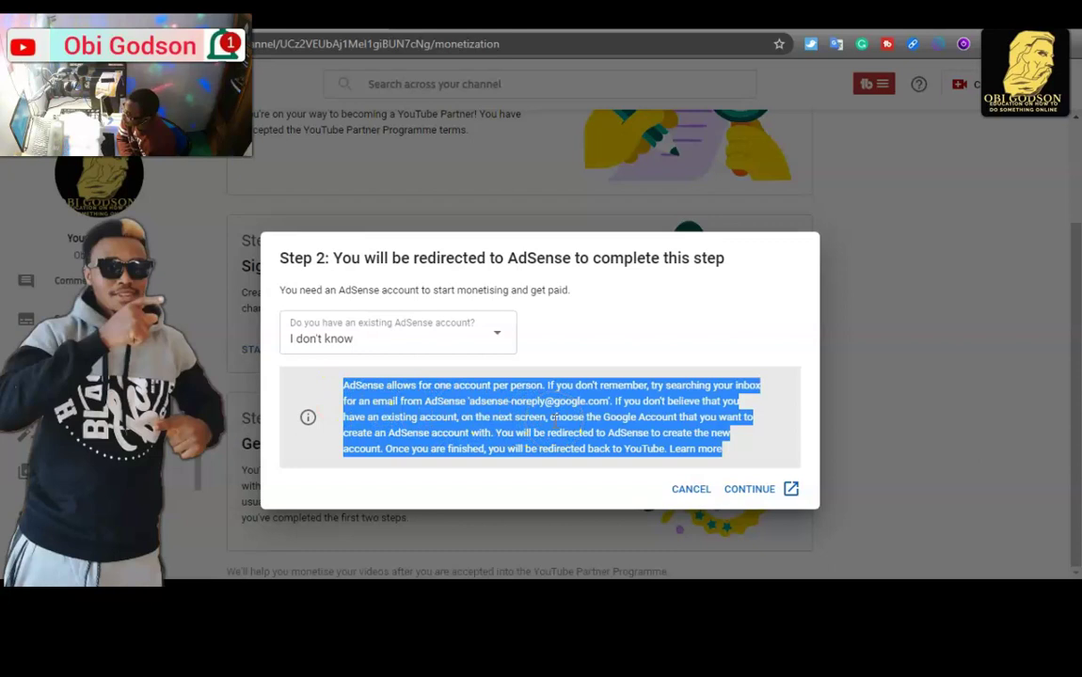
Clear the text highlight and answer the existing AdSense account question with "Yes, I have an existing account".
left_click(708, 418)
left_click(499, 334)
left_click(500, 336)
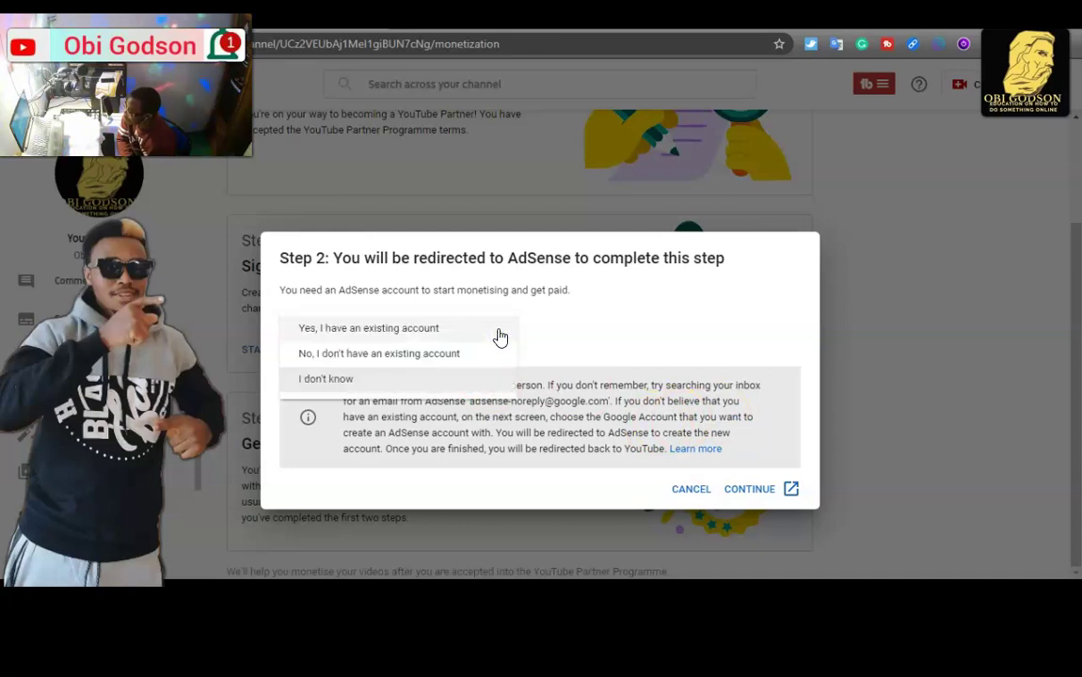
left_click(353, 331)
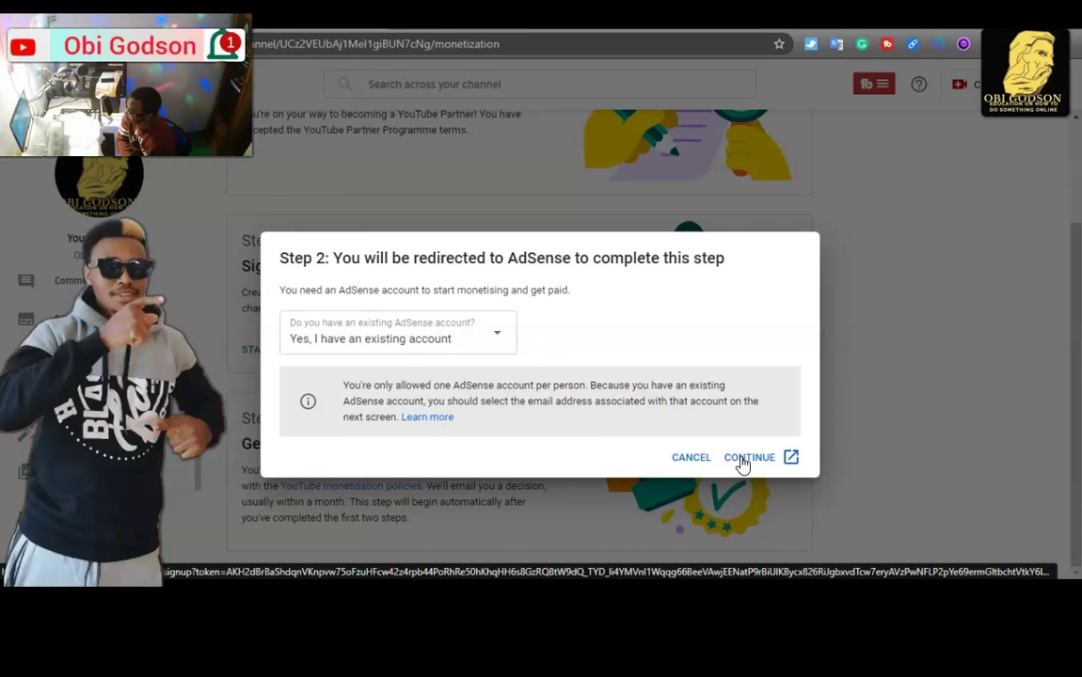
Switch the existing AdSense account answer to "No, I don't have an existing account".
left_click(493, 335)
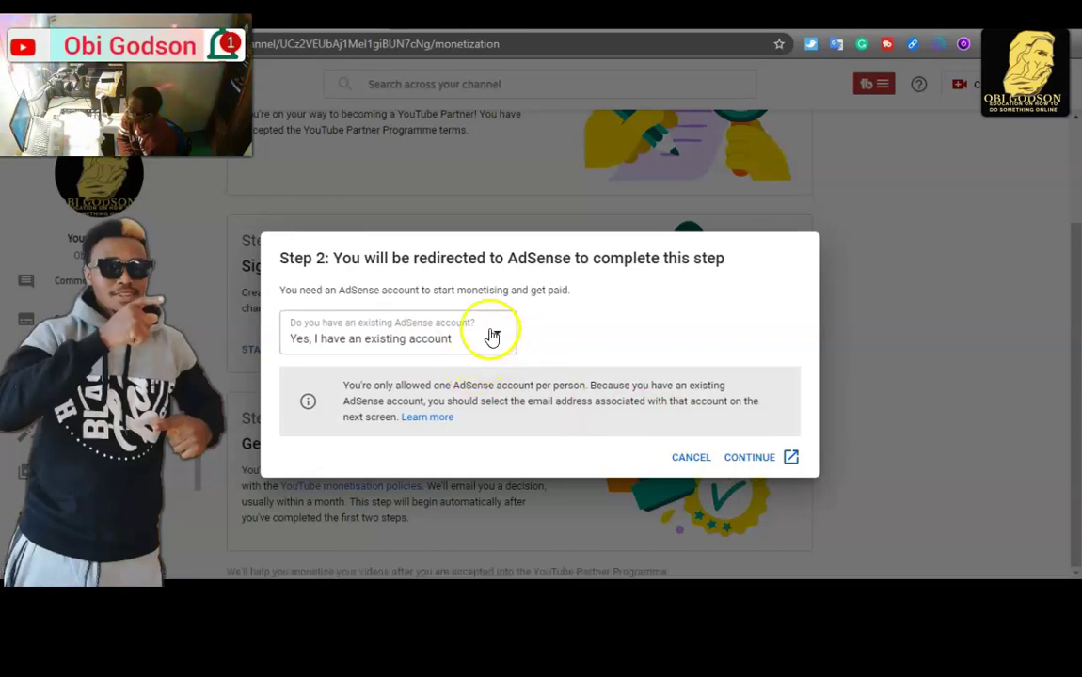
left_click_drag(441, 363, 417, 363)
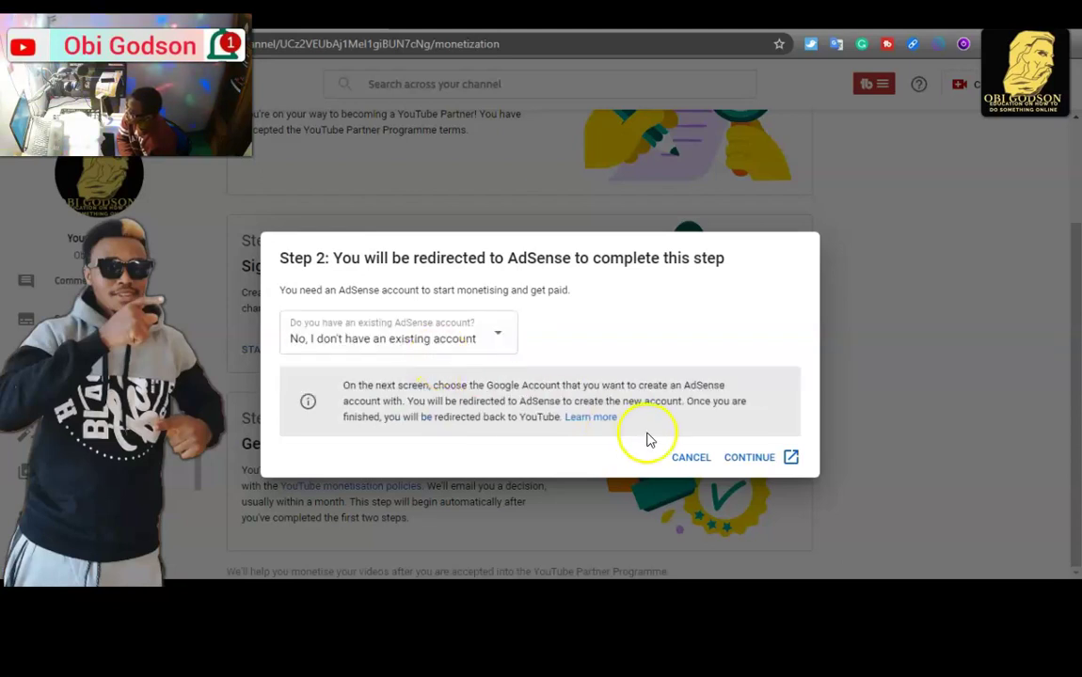
Continue to AdSense with the answer "Yes, I have an existing account" and choose the Google account to sign in with.
left_click(749, 466)
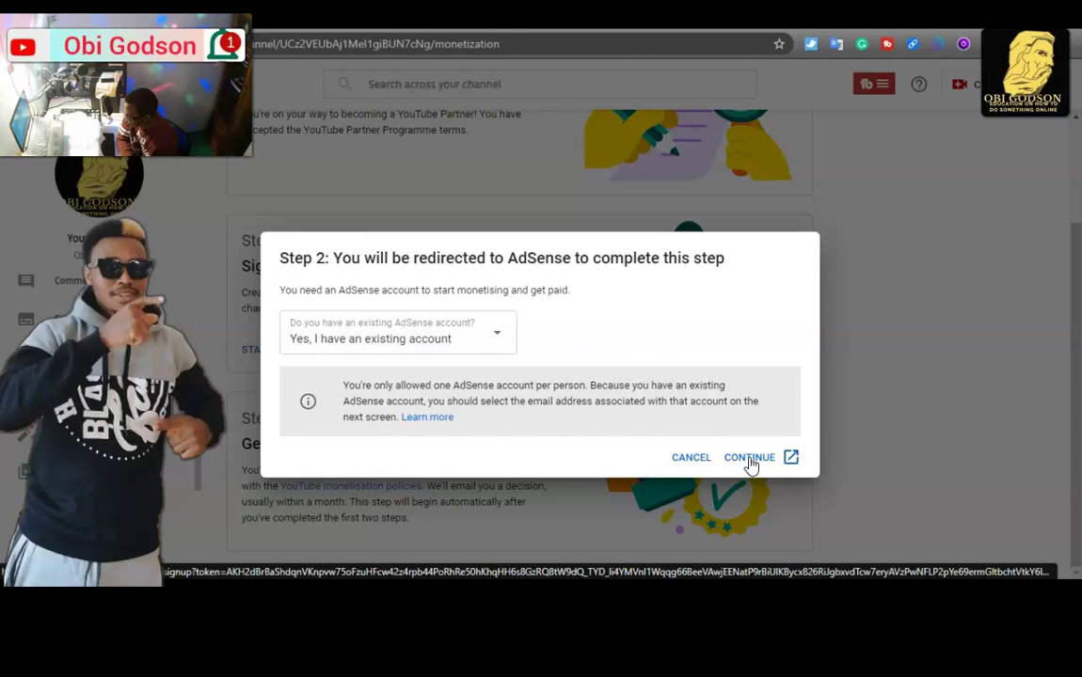
left_click(749, 461)
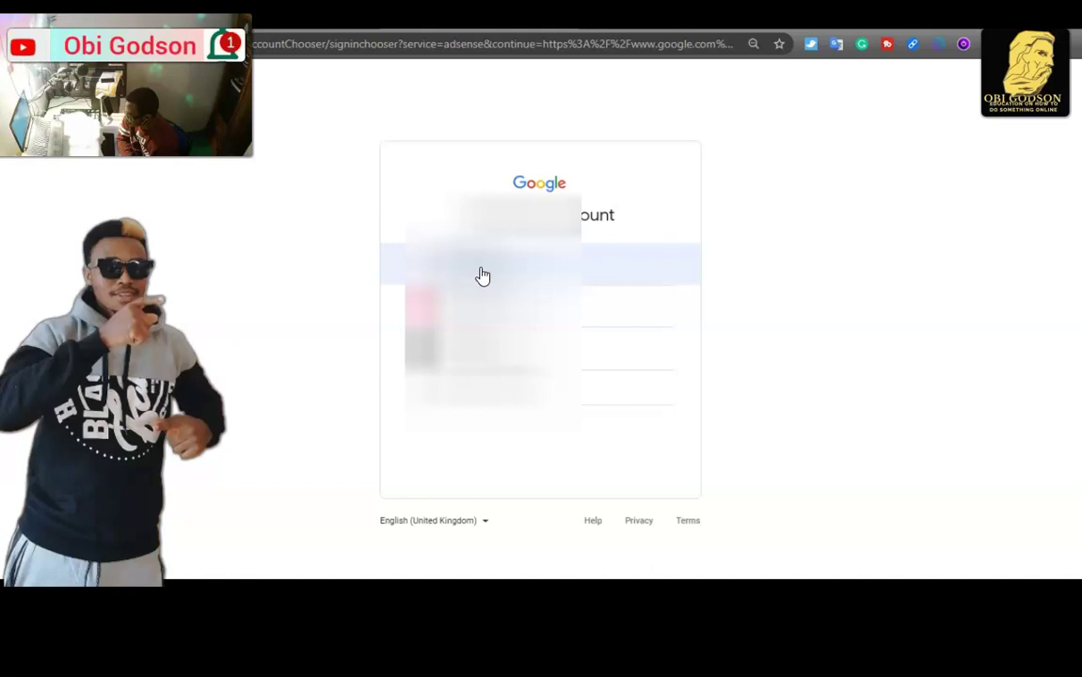
left_click(481, 272)
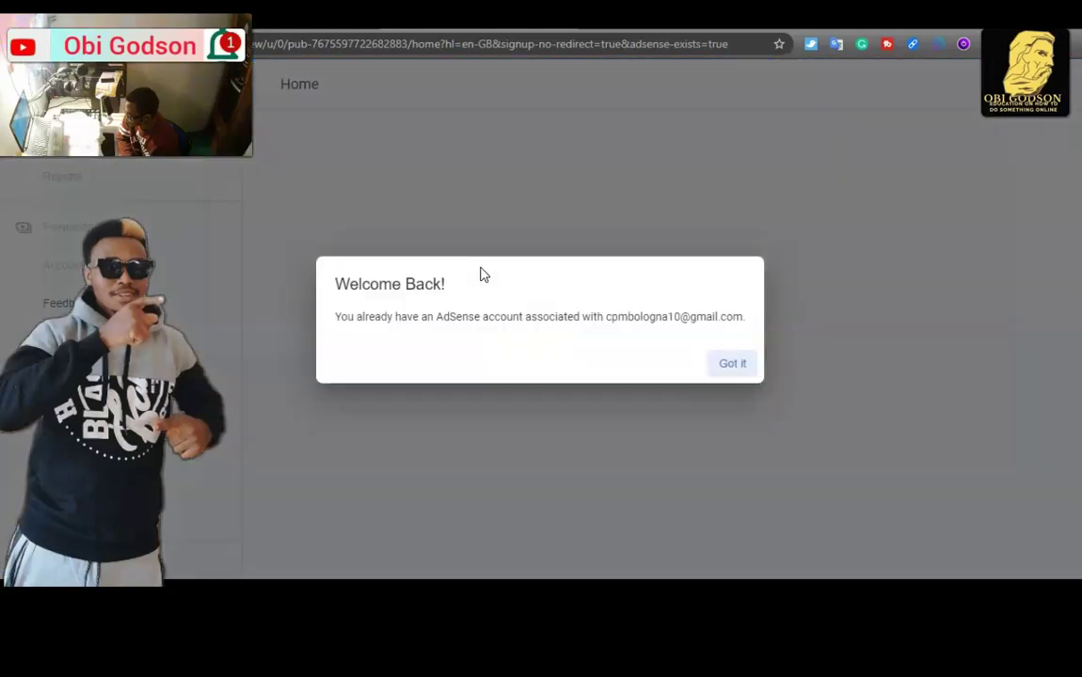
Dismiss the Welcome Back message and select the confirmation that the policy violations on the listed site are fixed.
left_click(437, 336)
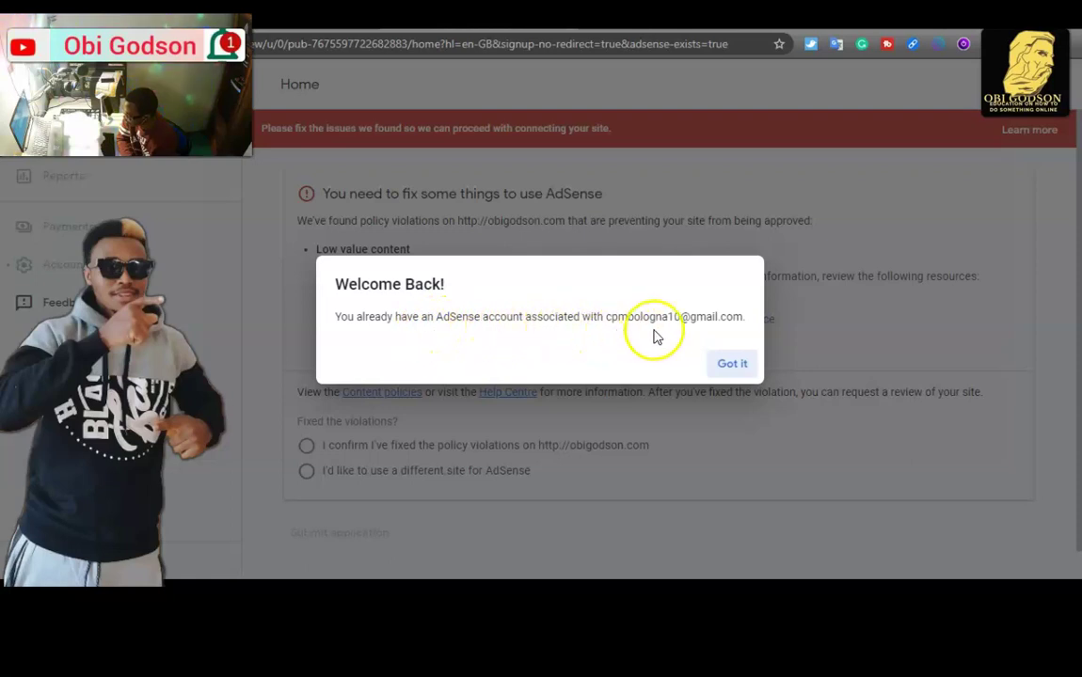
left_click(733, 366)
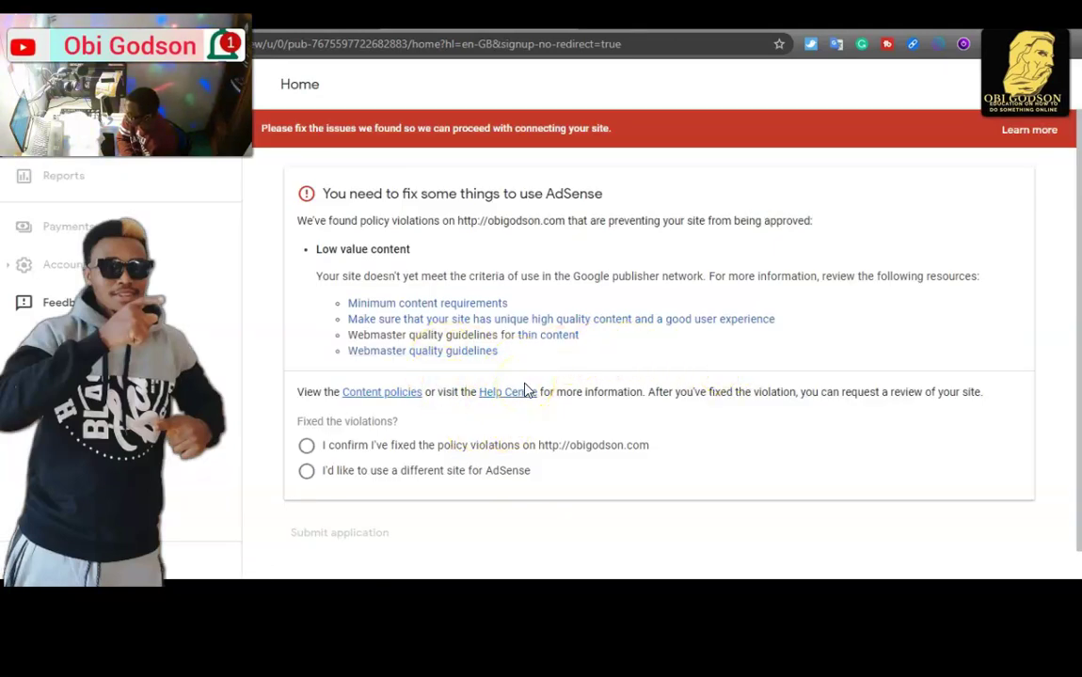
scroll(525, 390, "down", 1)
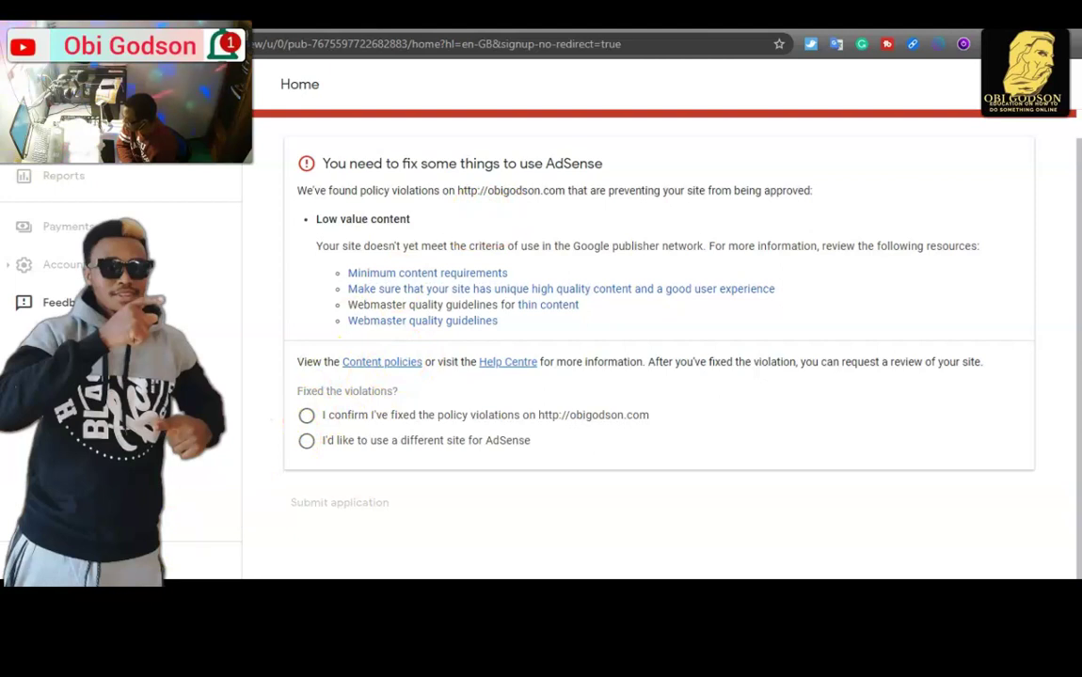
left_click(306, 415)
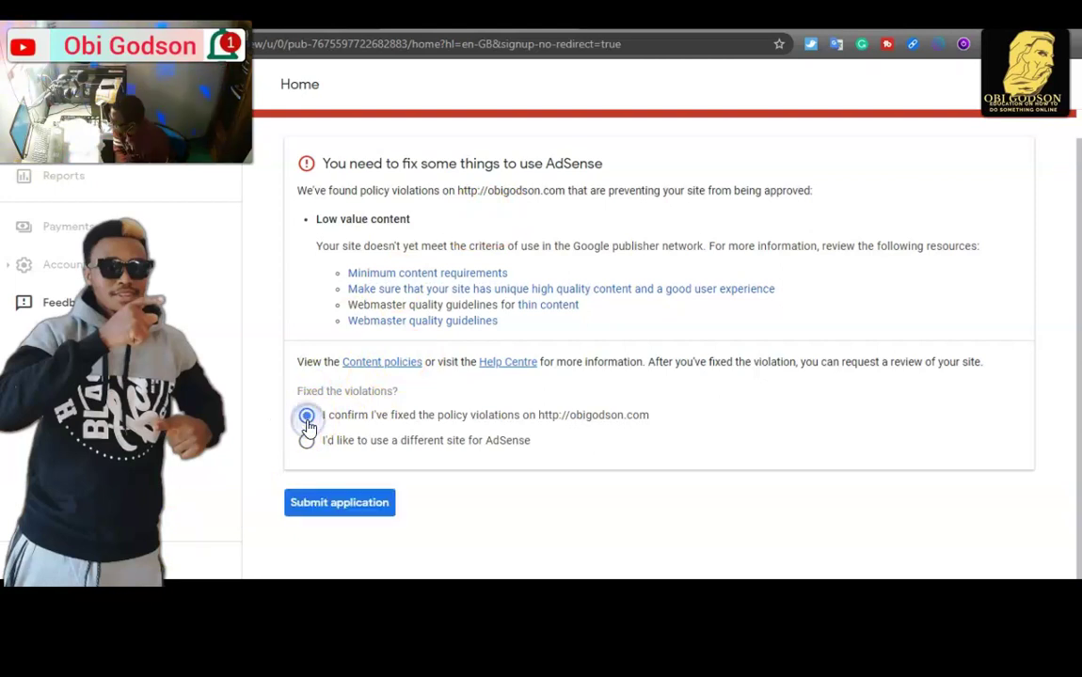